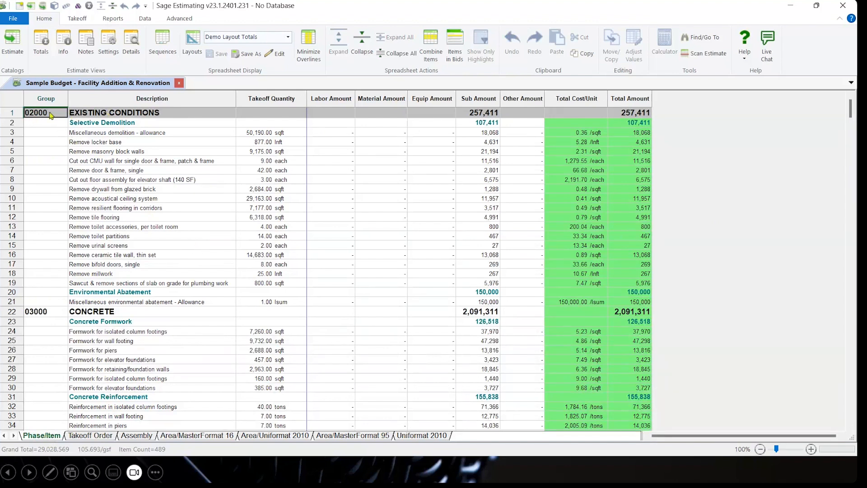
Open the spreadsheet report options, prefill them from the spreadsheet and turn on Combine items
{"action": "left_click", "coordinate": [113, 19]}
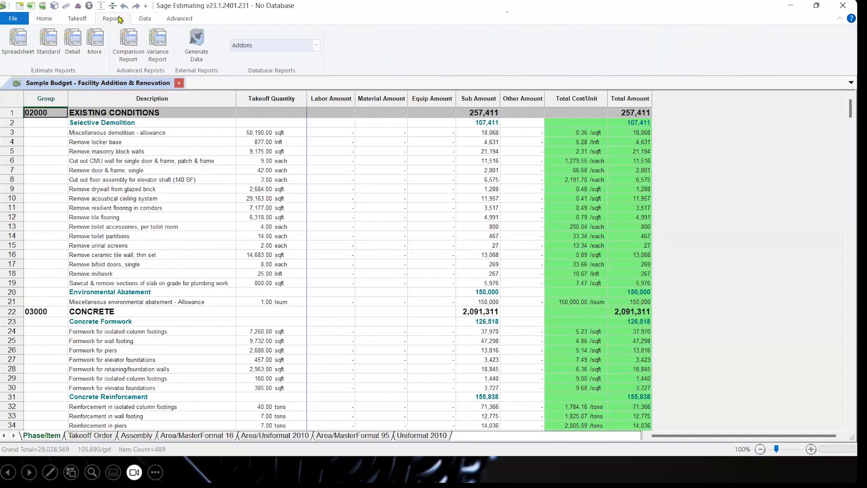
{"action": "left_click", "coordinate": [16, 49]}
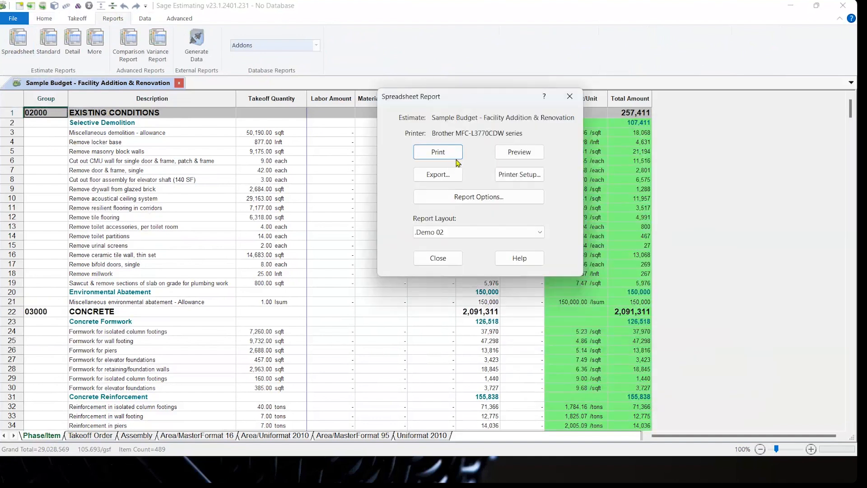
{"action": "left_click", "coordinate": [461, 200]}
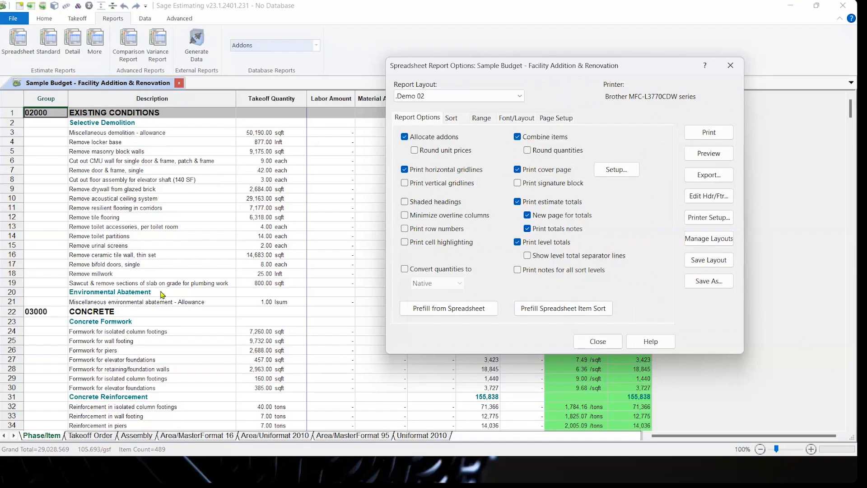
{"action": "left_click", "coordinate": [426, 311]}
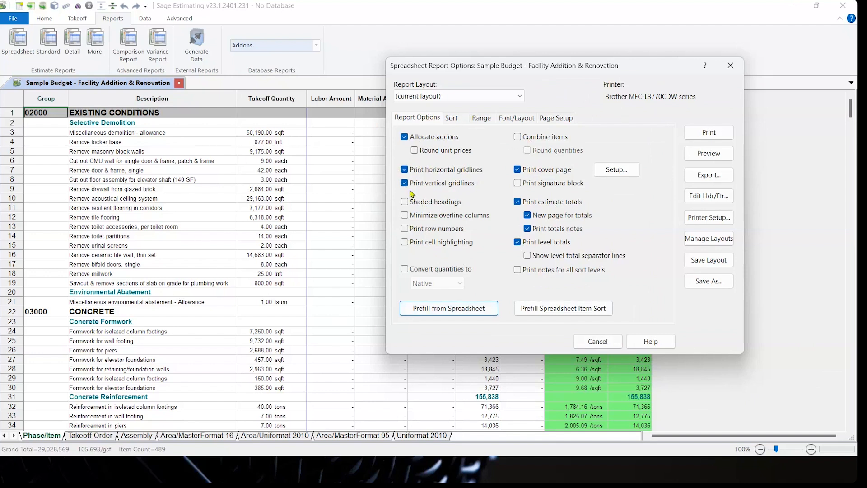
{"action": "left_click", "coordinate": [520, 140]}
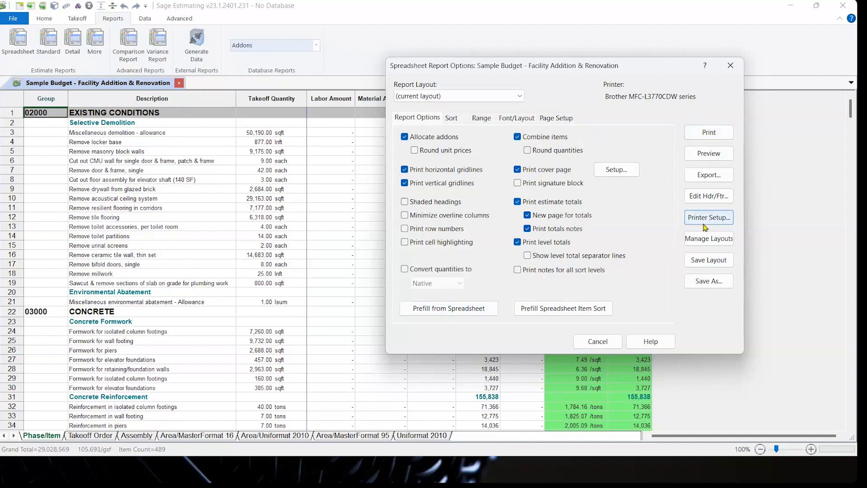
Review the report's sort, range and page setup settings, and preview the report through page 4
{"action": "left_click", "coordinate": [452, 118]}
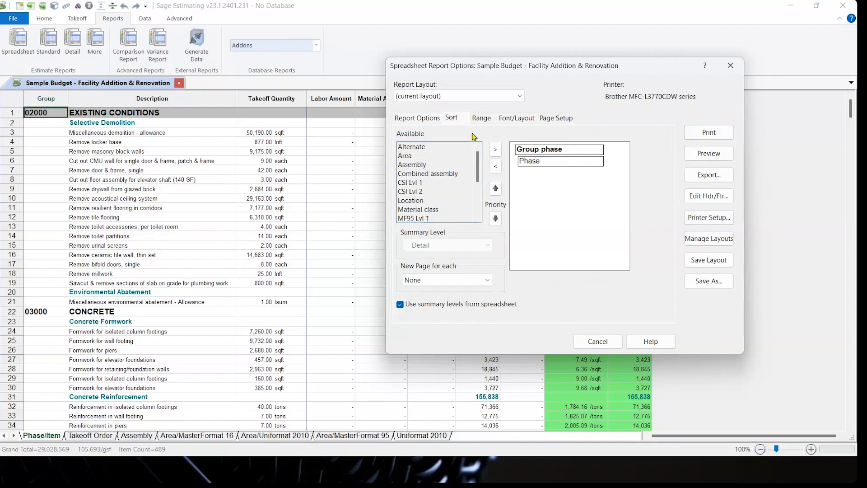
{"action": "left_click", "coordinate": [481, 119]}
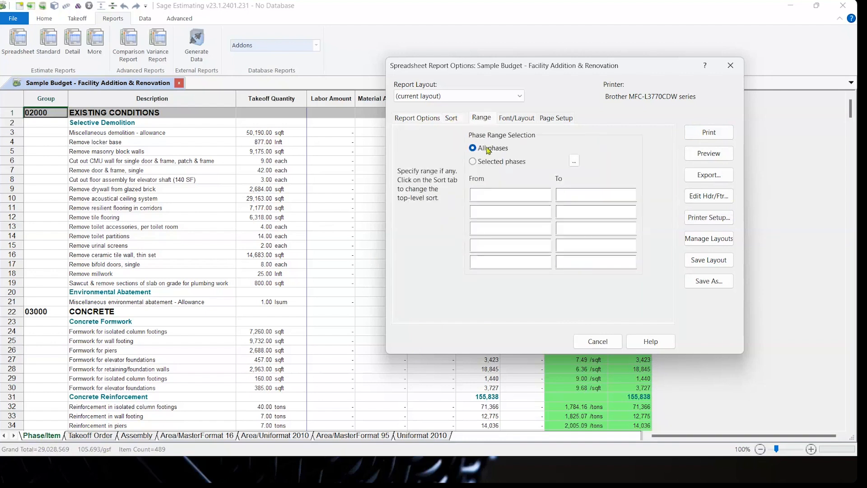
{"action": "left_click", "coordinate": [566, 119]}
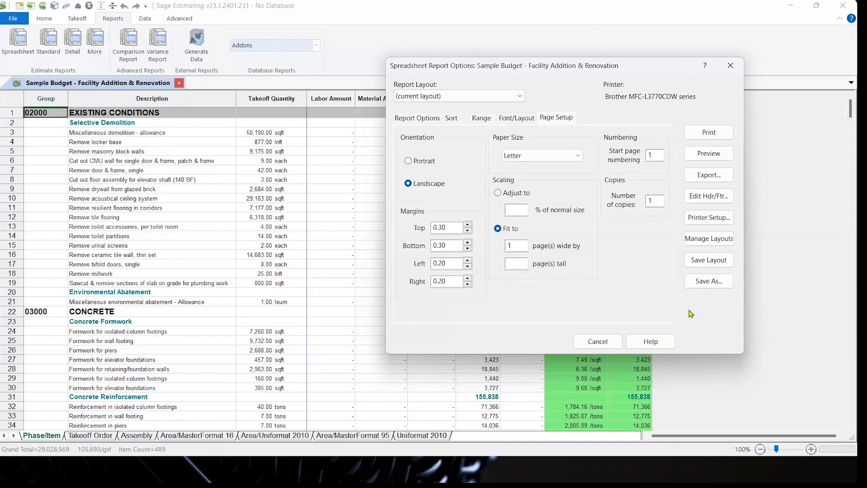
{"action": "left_click", "coordinate": [709, 153]}
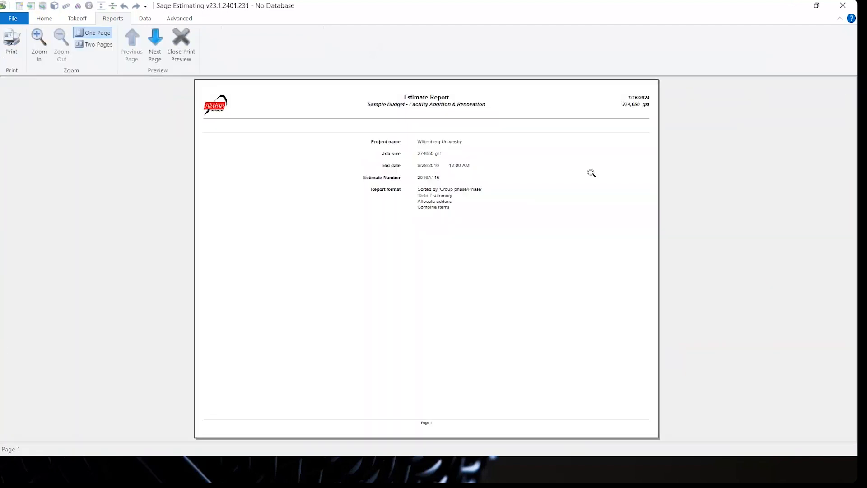
{"action": "left_click", "coordinate": [156, 45]}
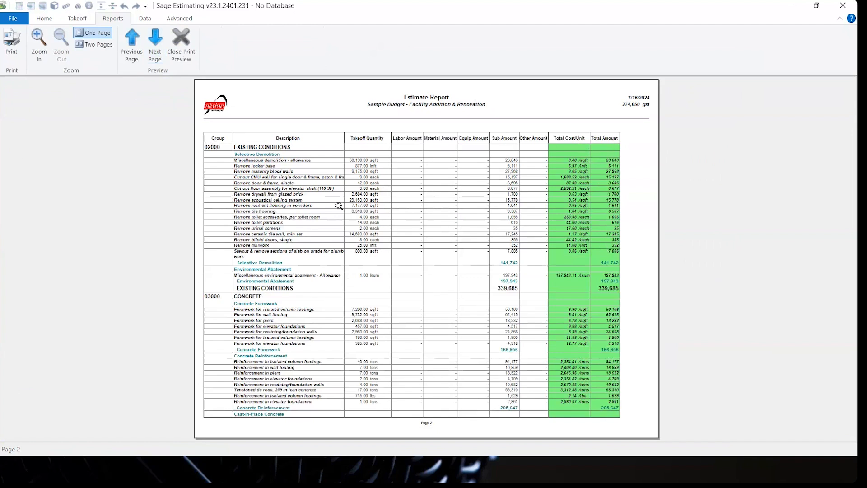
{"action": "left_click", "coordinate": [158, 47]}
{"action": "left_click", "coordinate": [159, 47]}
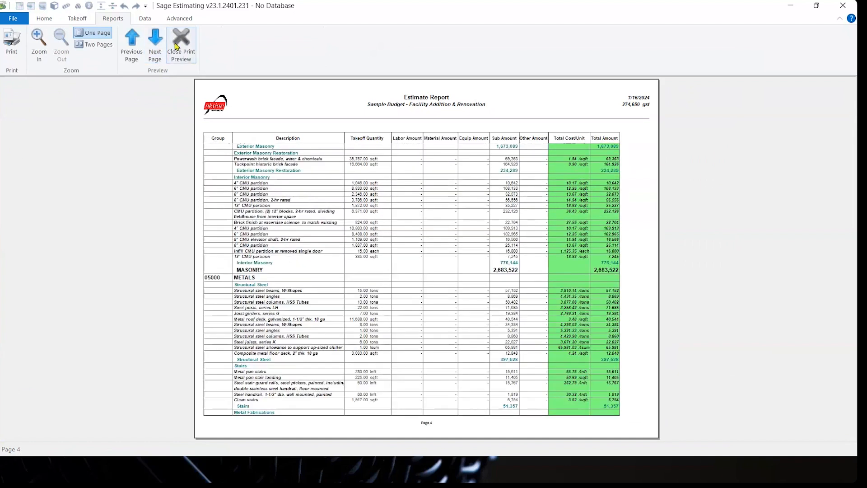
{"action": "left_click", "coordinate": [180, 46]}
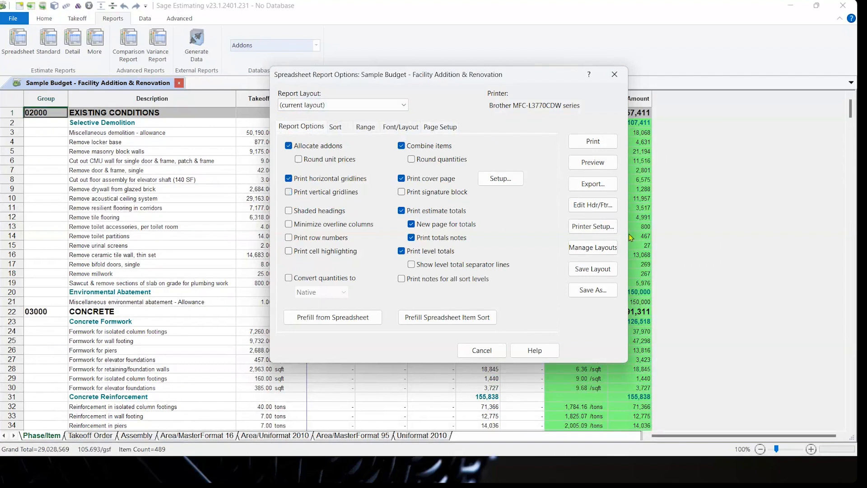
Preview the report without vertical gridlines and examine the Existing Conditions and Concrete sections on page 2
{"action": "left_click", "coordinate": [596, 166]}
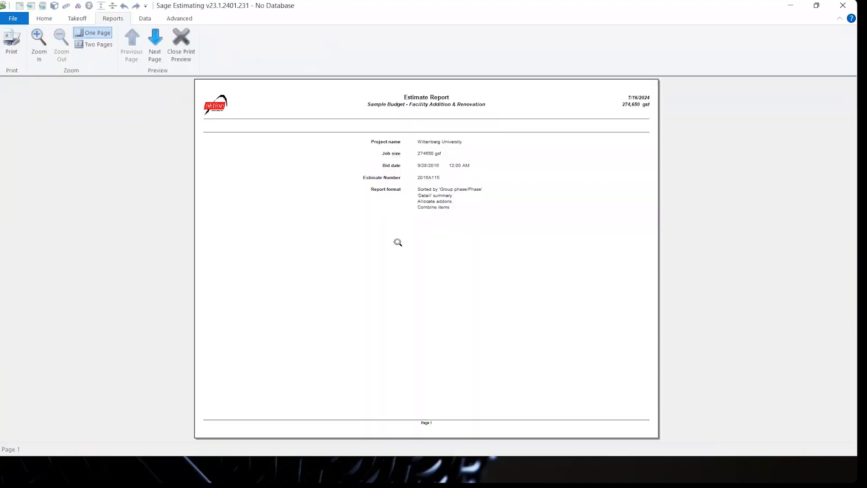
{"action": "left_click", "coordinate": [155, 41]}
{"action": "left_click", "coordinate": [408, 268]}
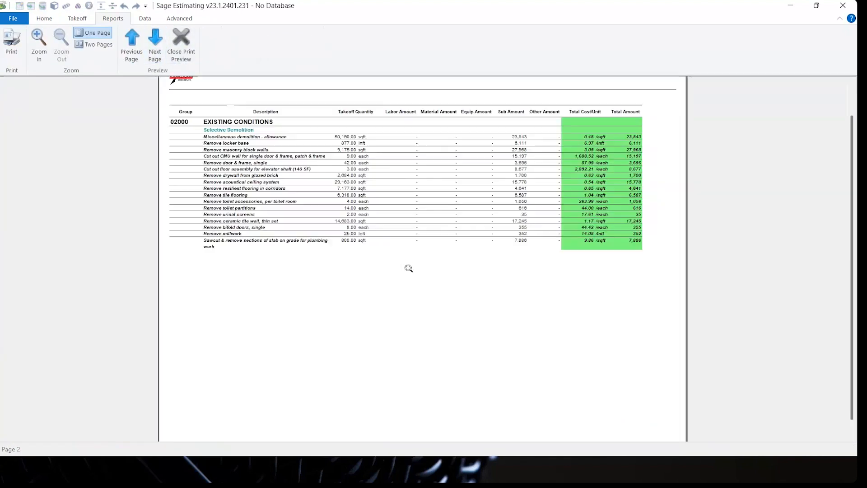
{"action": "scroll", "coordinate": [387, 346], "scroll_direction": "down", "scroll_amount": 5}
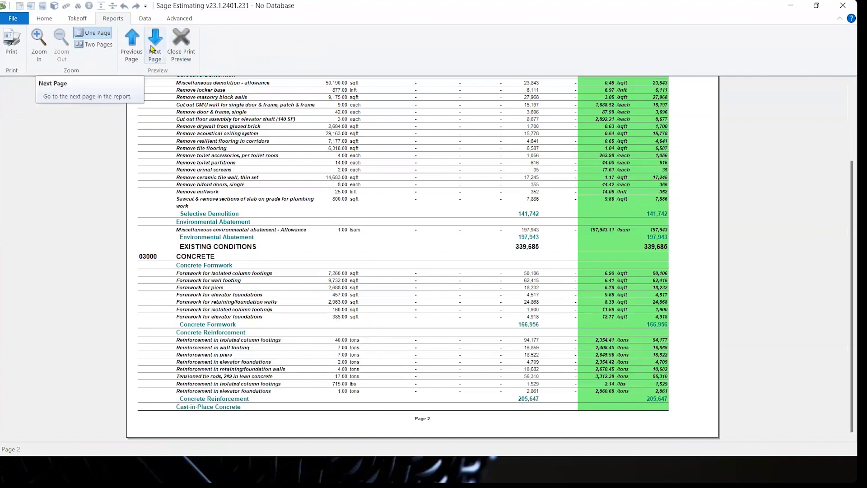
{"action": "scroll", "coordinate": [271, 239], "scroll_direction": "up", "scroll_amount": 3}
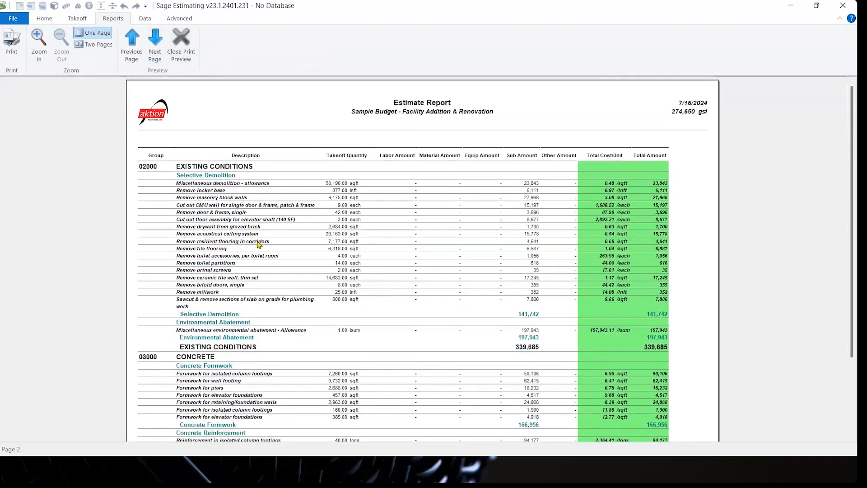
{"action": "scroll", "coordinate": [271, 244], "scroll_direction": "down", "scroll_amount": 3}
{"action": "scroll", "coordinate": [433, 341], "scroll_direction": "up", "scroll_amount": 3}
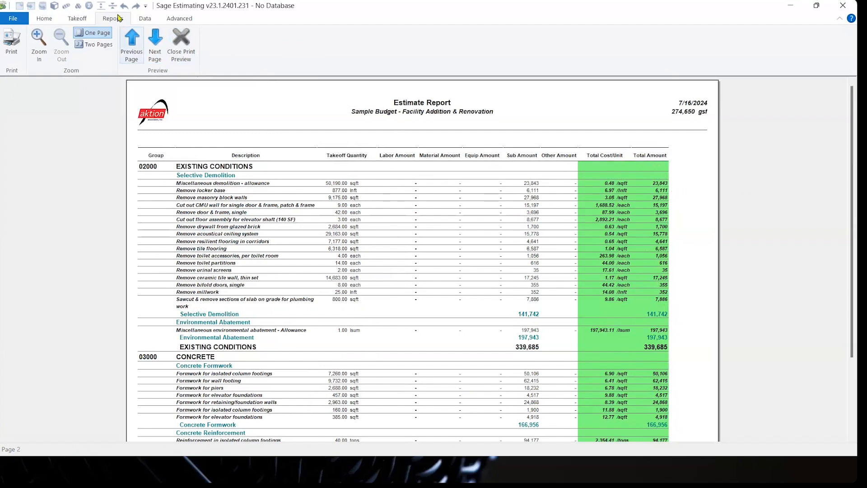
{"action": "left_click", "coordinate": [181, 43]}
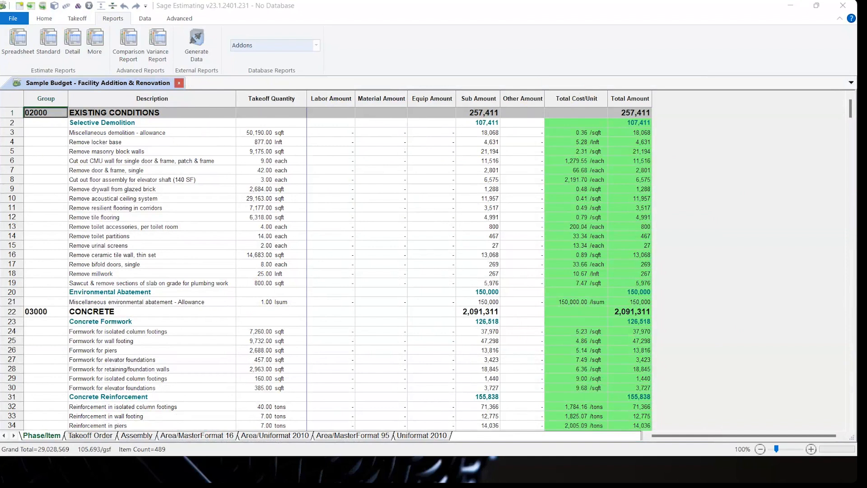
Narrow the Takeoff Quantity and Sub Amount columns in the spreadsheet and select the Concrete group's Sub Amount cell
{"action": "left_click", "coordinate": [350, 170]}
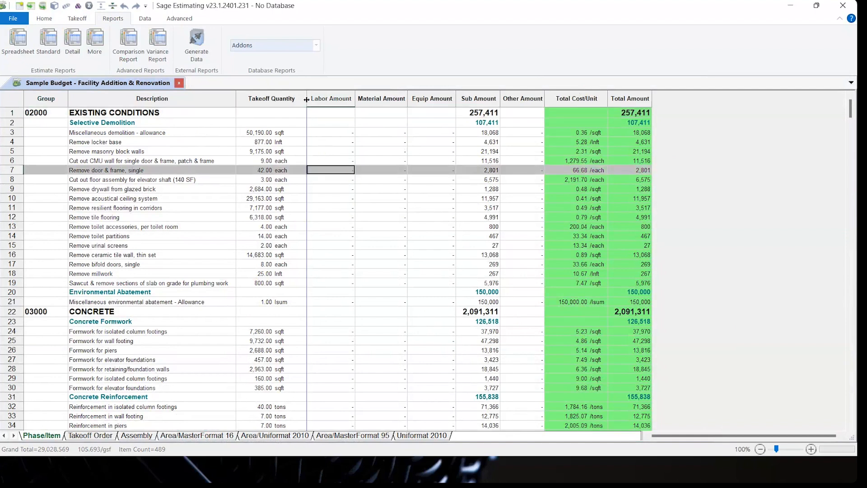
{"action": "left_click_drag", "start_coordinate": [307, 100], "coordinate": [293, 100]}
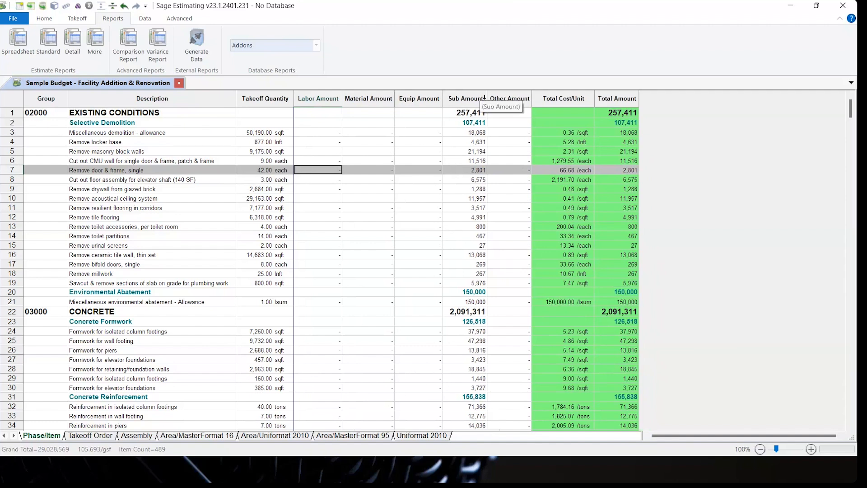
{"action": "left_click_drag", "start_coordinate": [488, 98], "coordinate": [478, 98]}
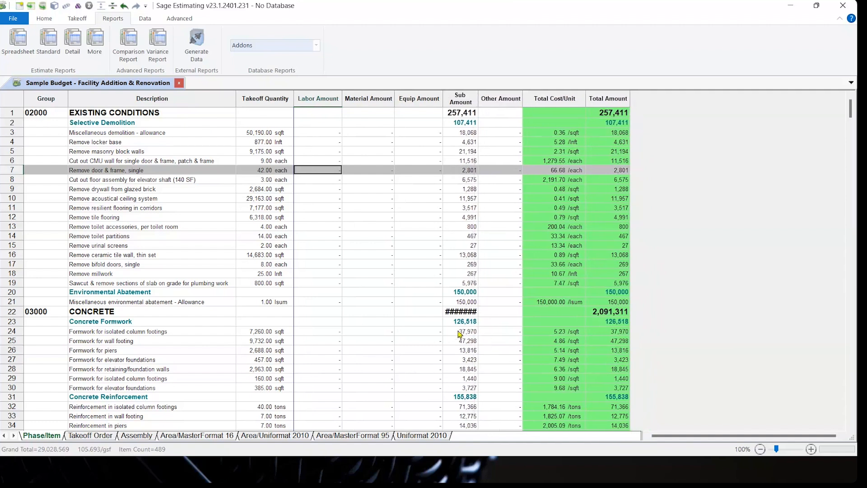
{"action": "left_click", "coordinate": [468, 314]}
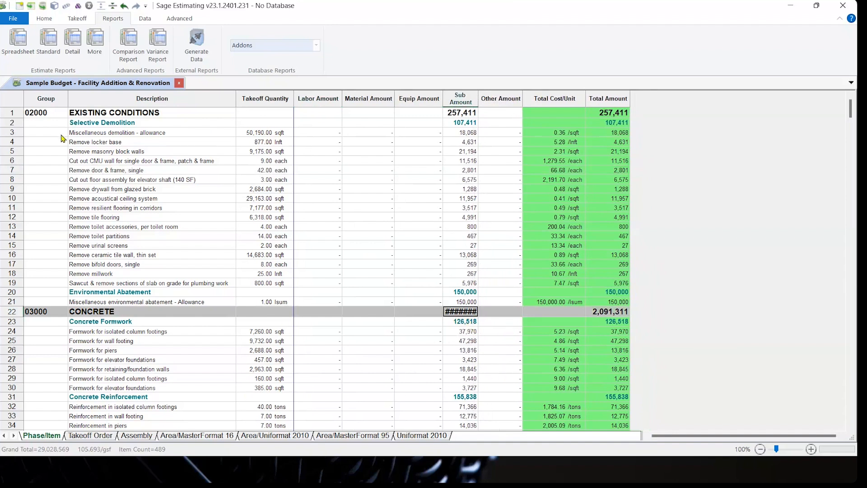
Preview the spreadsheet report through page 3, with its options prefilled from the spreadsheet and vertical gridlines turned off
{"action": "left_click", "coordinate": [22, 44]}
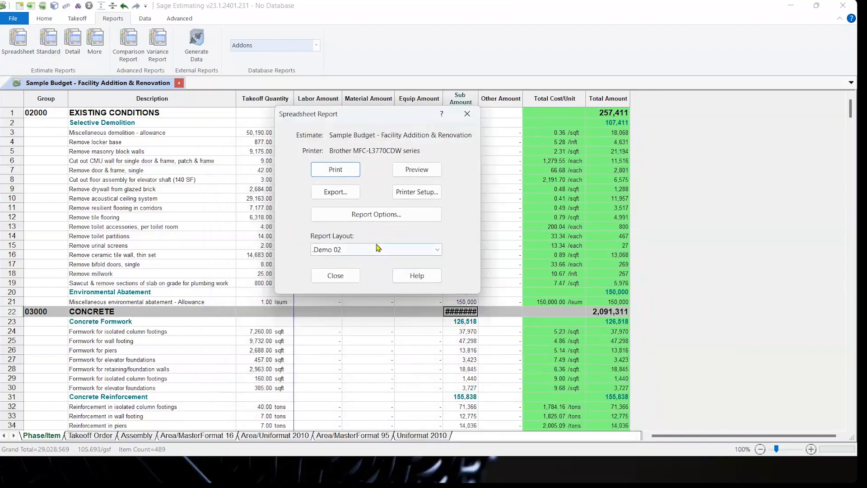
{"action": "left_click", "coordinate": [375, 215]}
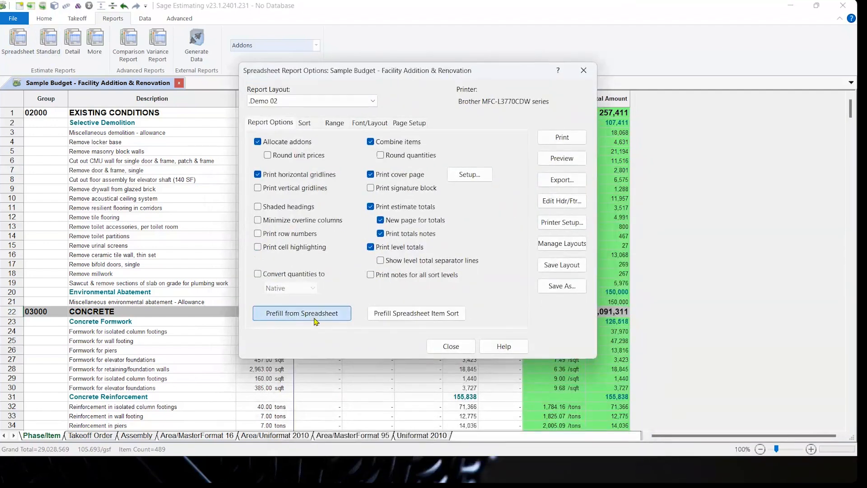
{"action": "left_click", "coordinate": [319, 189]}
{"action": "left_click", "coordinate": [564, 159]}
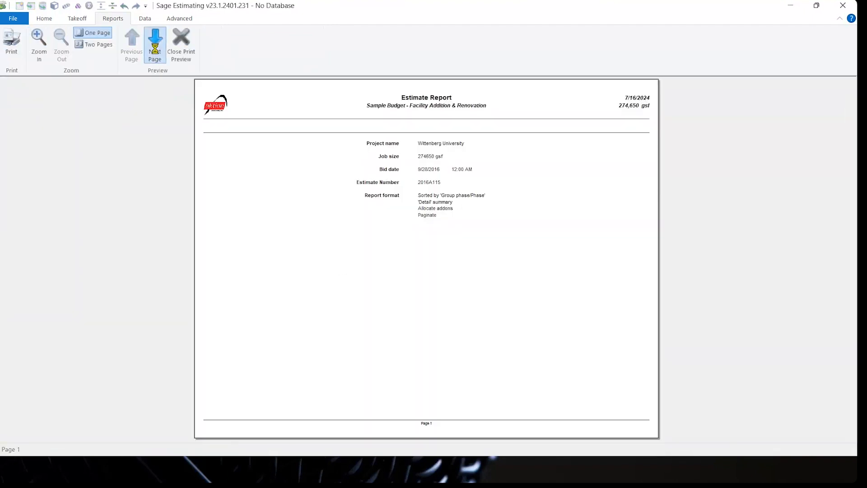
{"action": "left_click", "coordinate": [156, 51]}
{"action": "left_click", "coordinate": [156, 52]}
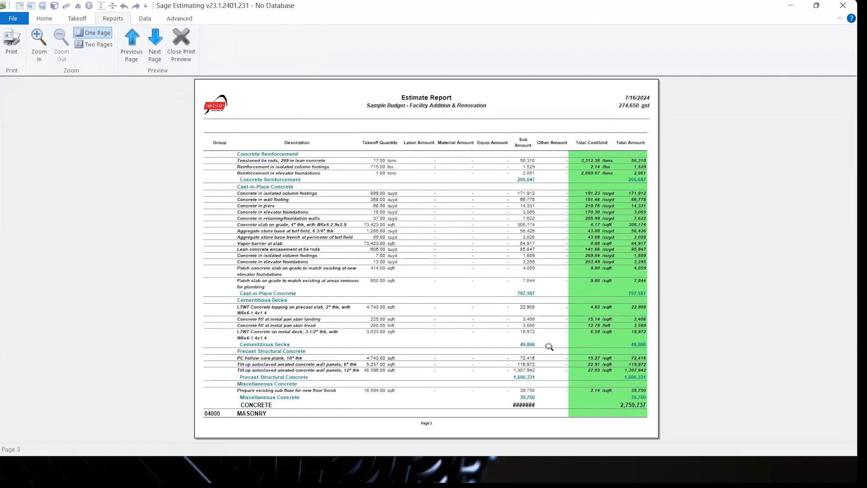
{"action": "left_click", "coordinate": [181, 41]}
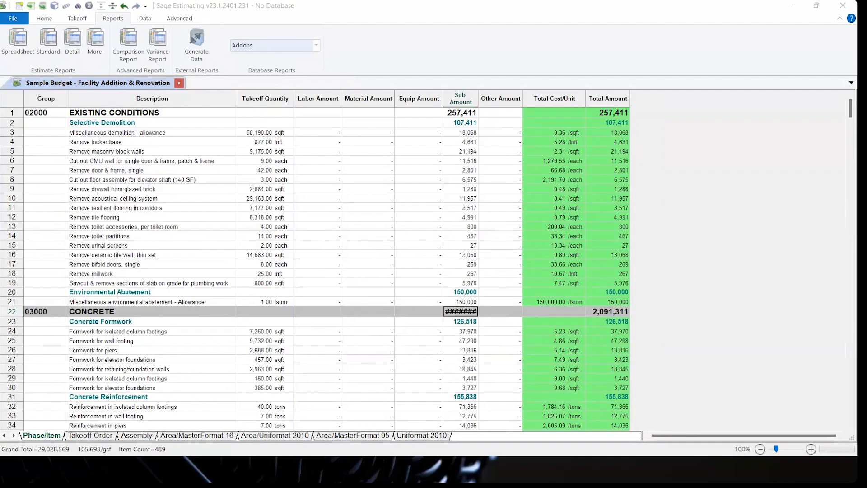
Widen the Sub Amount column enough to show the Concrete total and narrow the Group column to fit its codes
{"action": "left_click_drag", "start_coordinate": [479, 104], "coordinate": [479, 103]}
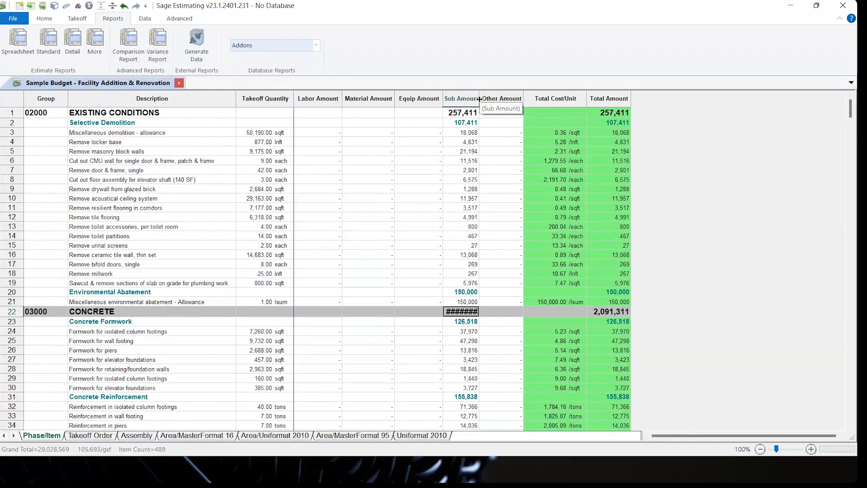
{"action": "left_click_drag", "start_coordinate": [479, 99], "coordinate": [488, 97]}
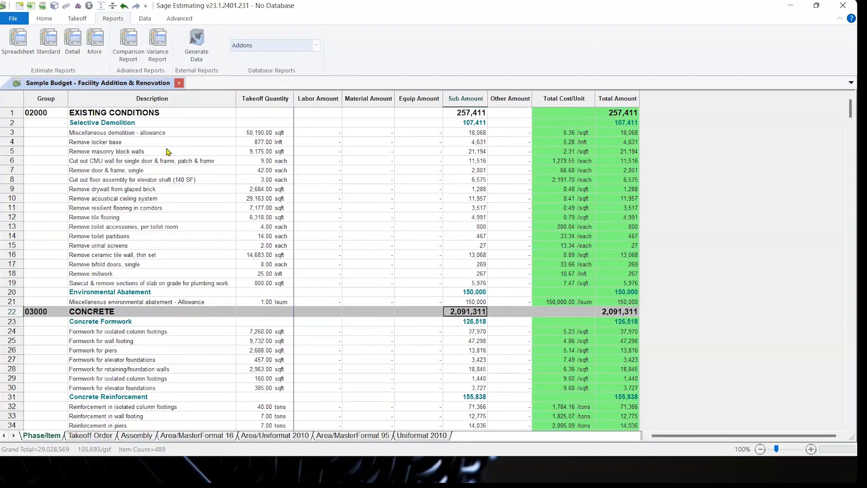
{"action": "double_click", "coordinate": [66, 93]}
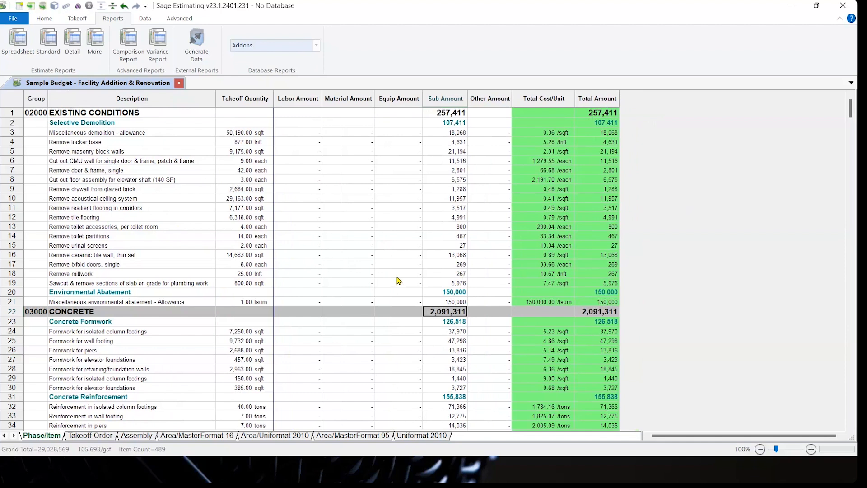
{"action": "left_click", "coordinate": [365, 201]}
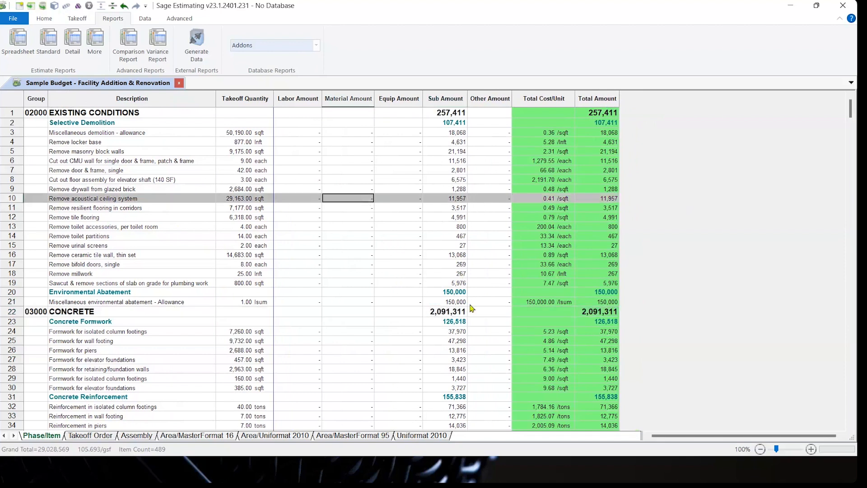
{"action": "left_click", "coordinate": [344, 350]}
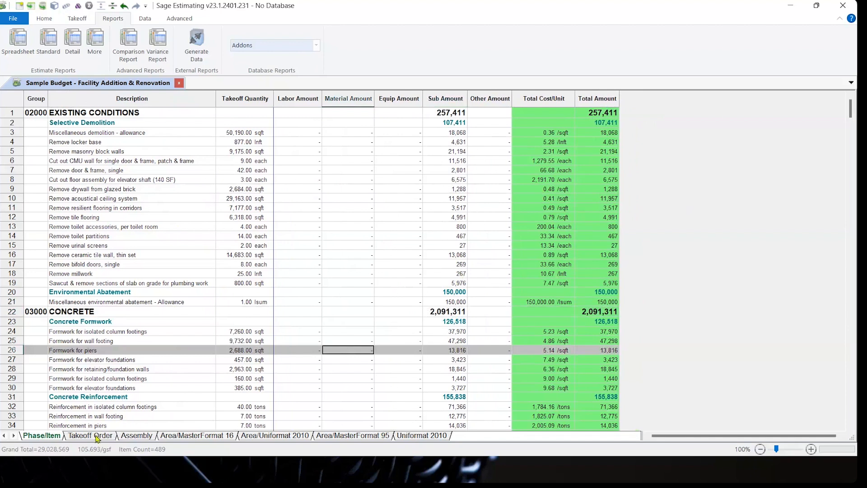
Apply the Demo SOV layout to the Area/MasterFormat 16 view
{"action": "left_click", "coordinate": [182, 436]}
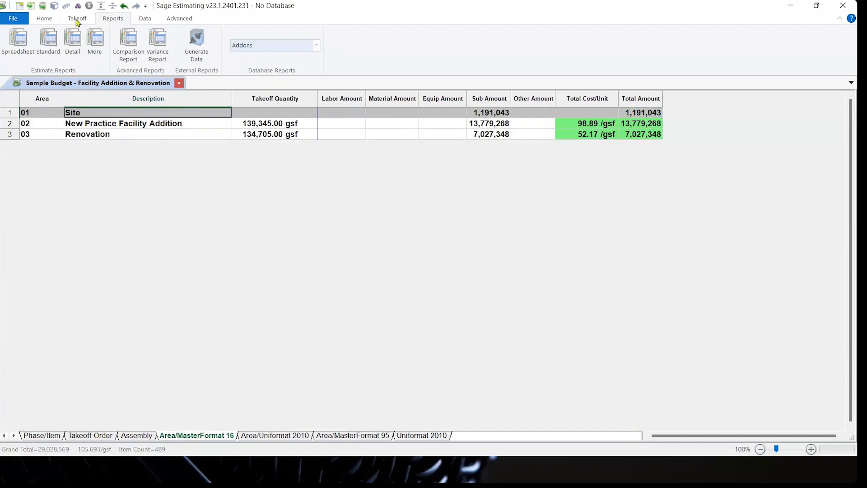
{"action": "left_click", "coordinate": [49, 20]}
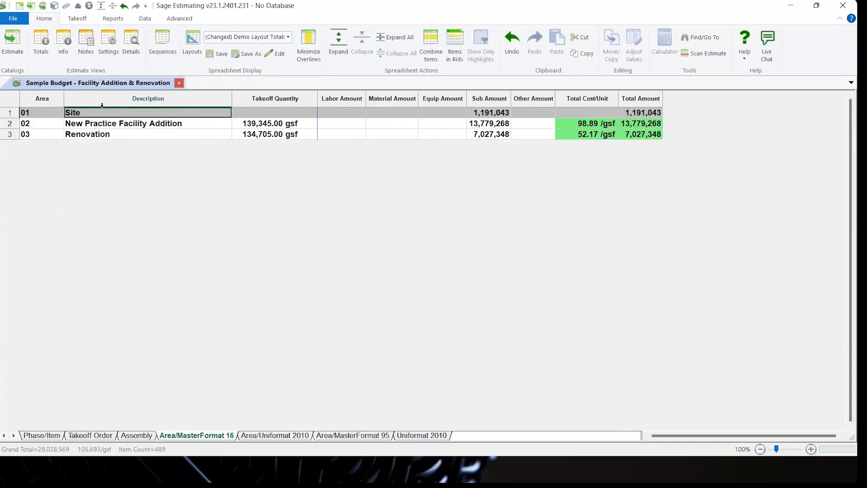
{"action": "left_click", "coordinate": [288, 37]}
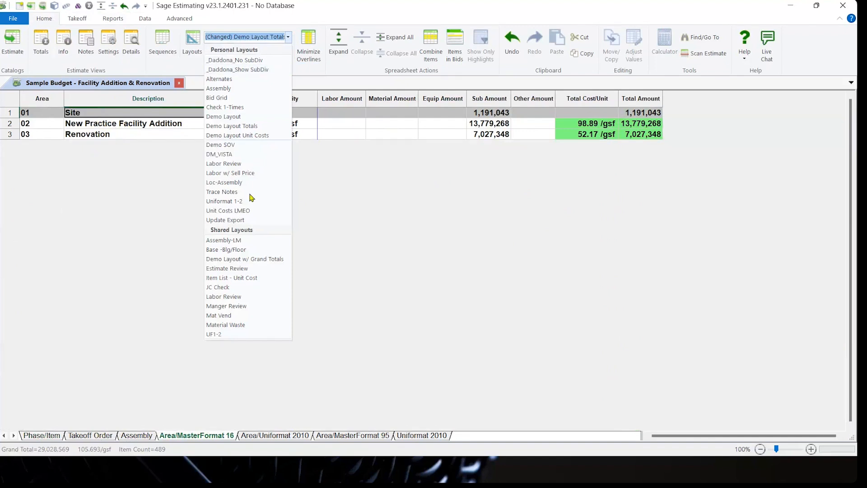
{"action": "left_click", "coordinate": [225, 145]}
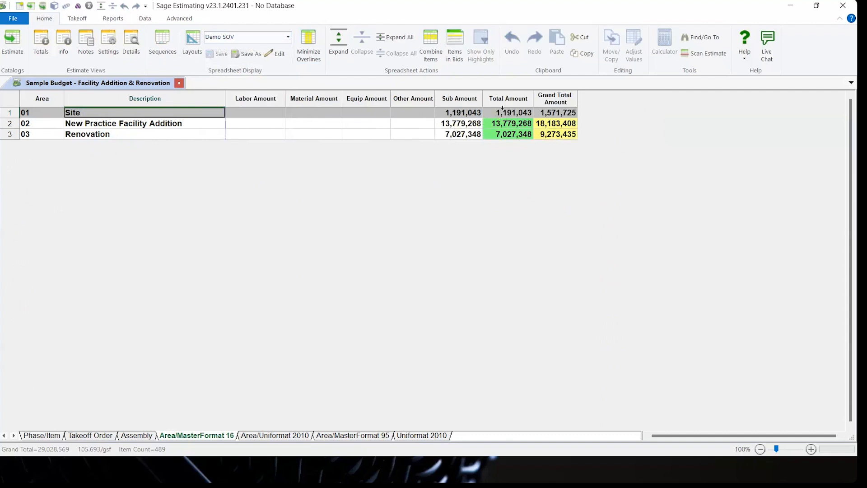
Compare the sums of the Total Amount and Grand Total Amount columns, and select the New Practice Facility Addition row
{"action": "left_click", "coordinate": [508, 98]}
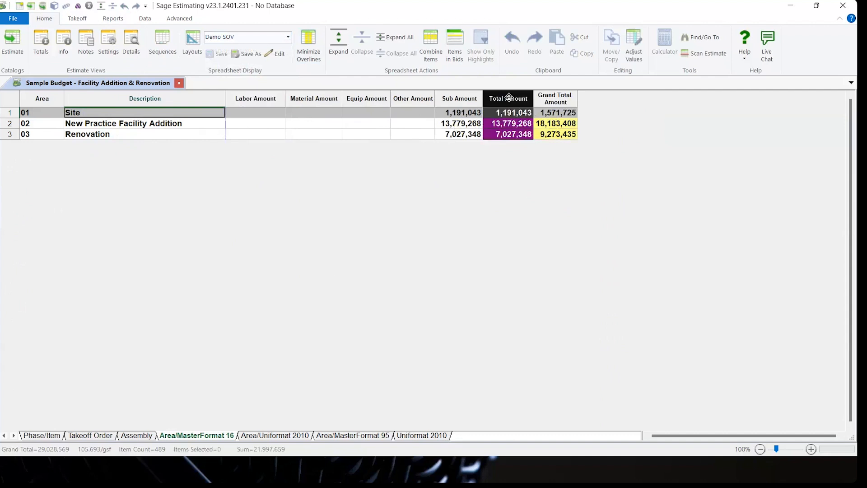
{"action": "left_click", "coordinate": [567, 97]}
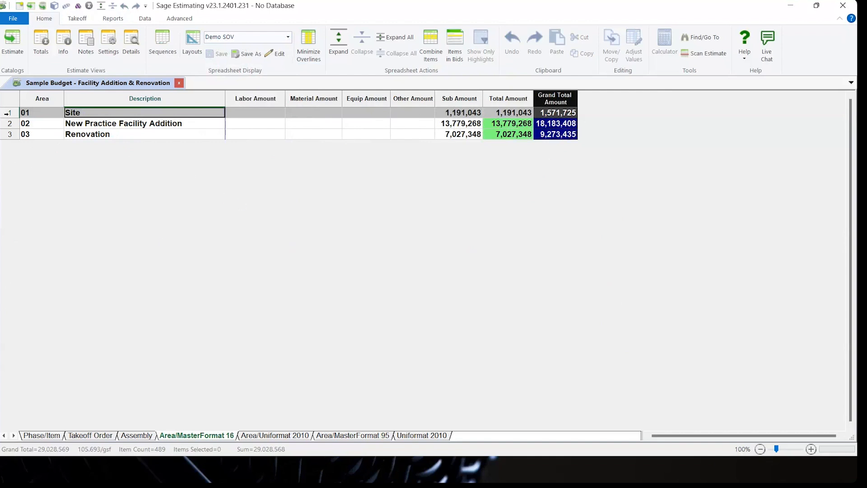
{"action": "left_click", "coordinate": [95, 127]}
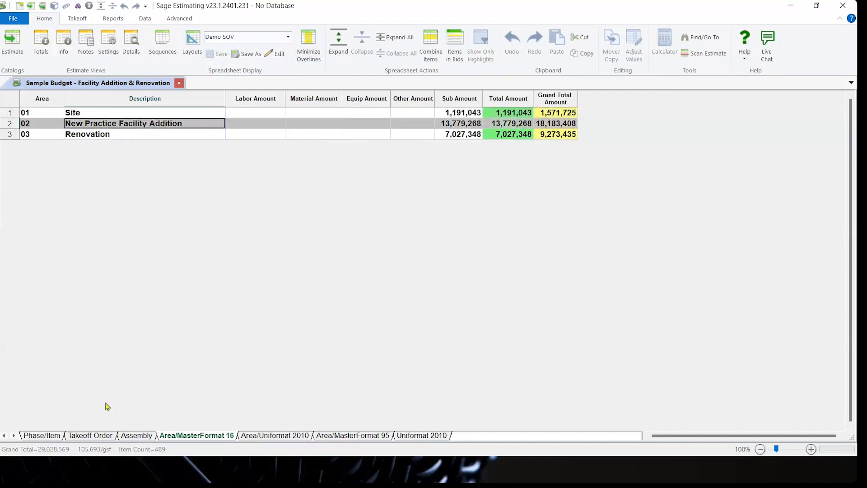
Collapse all rows in the Phase/Item view to group level and apply the Demo SOV layout
{"action": "left_click", "coordinate": [44, 436]}
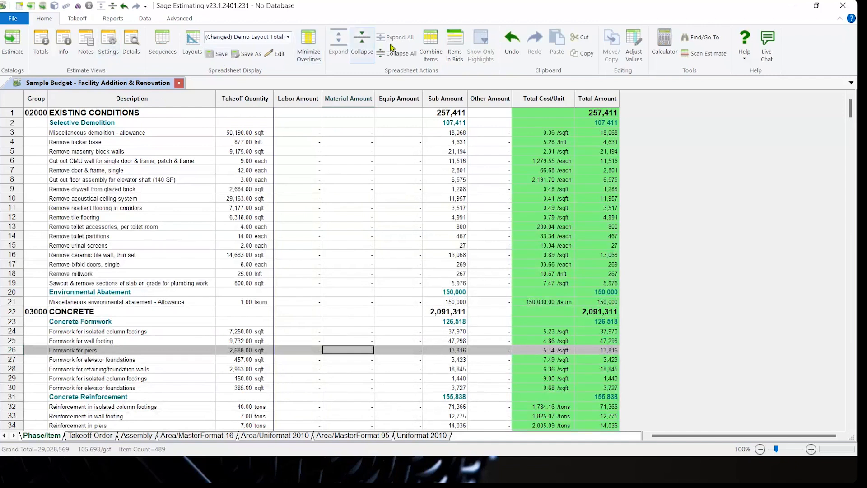
{"action": "left_click", "coordinate": [393, 55]}
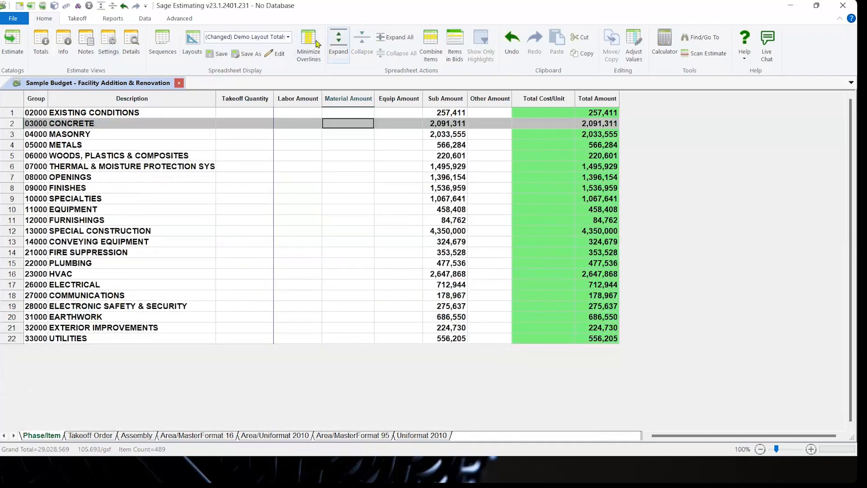
{"action": "left_click", "coordinate": [287, 38]}
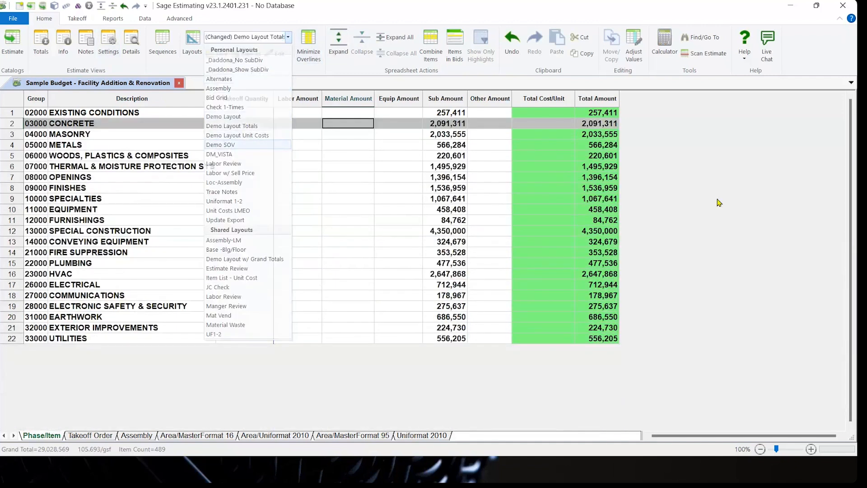
Hide the Labor, Material, Equip, Other, Sub and Total Amount columns, and select the Furnishings group's Grand Total Amount cell
{"action": "left_click_drag", "start_coordinate": [280, 98], "coordinate": [440, 99]}
{"action": "right_click", "coordinate": [440, 99]}
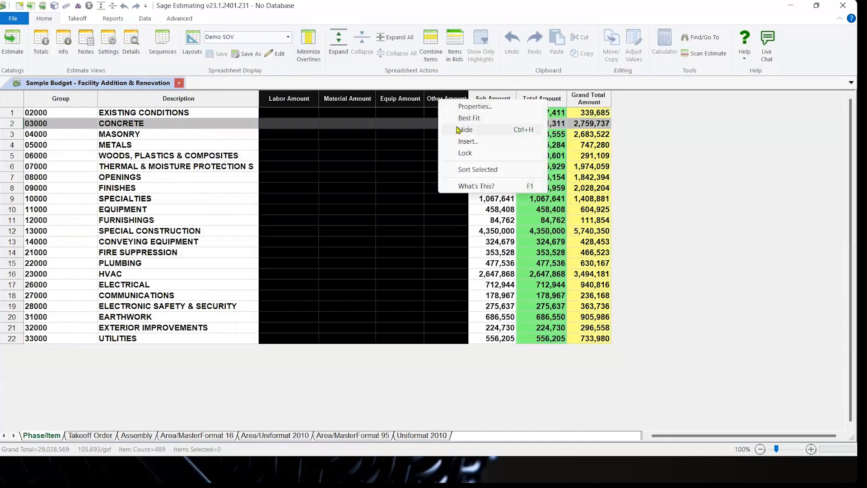
{"action": "left_click", "coordinate": [458, 130]}
{"action": "left_click_drag", "start_coordinate": [289, 99], "coordinate": [323, 98]}
{"action": "right_click", "coordinate": [323, 97]}
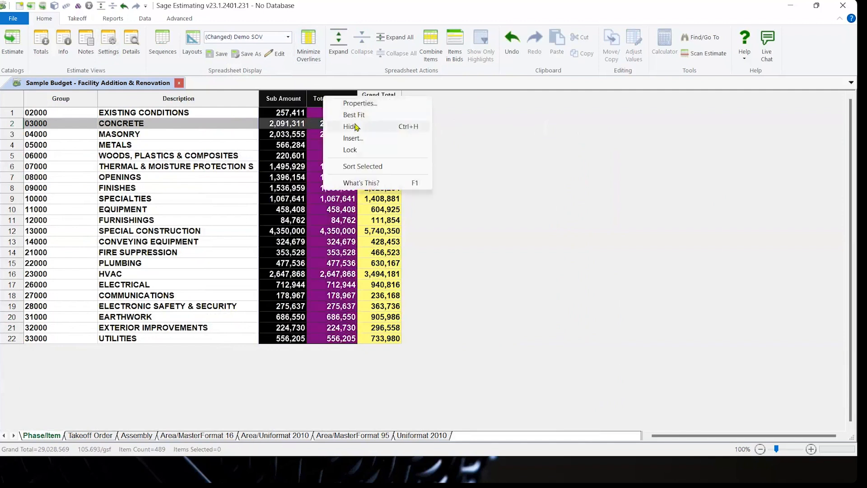
{"action": "left_click", "coordinate": [356, 127]}
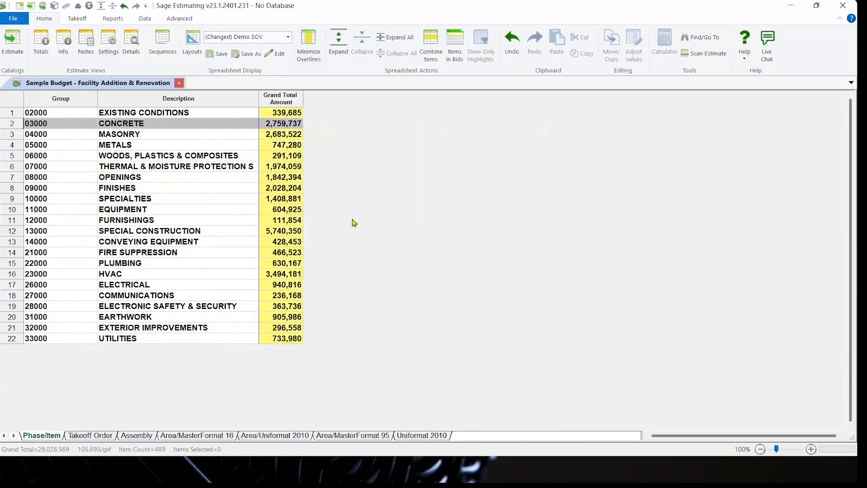
{"action": "left_click", "coordinate": [285, 221]}
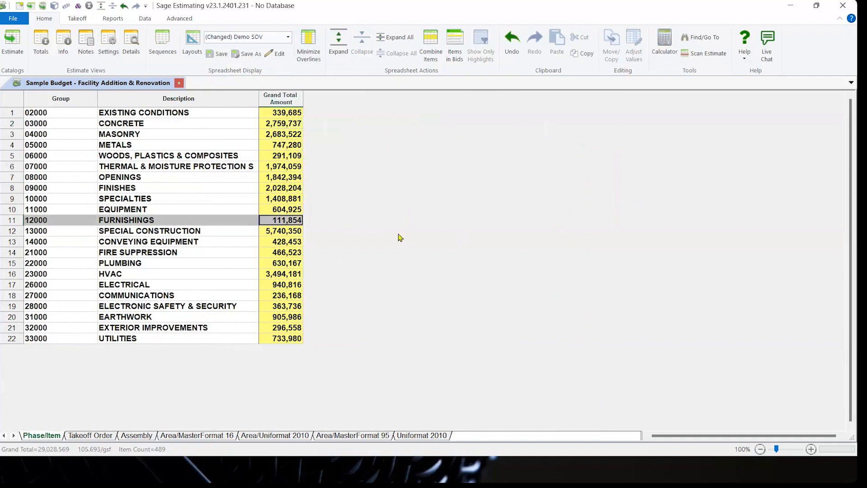
Preview the spreadsheet report through page 2, with its options prefilled from the spreadsheet and the orientation set to portrait
{"action": "left_click", "coordinate": [112, 18]}
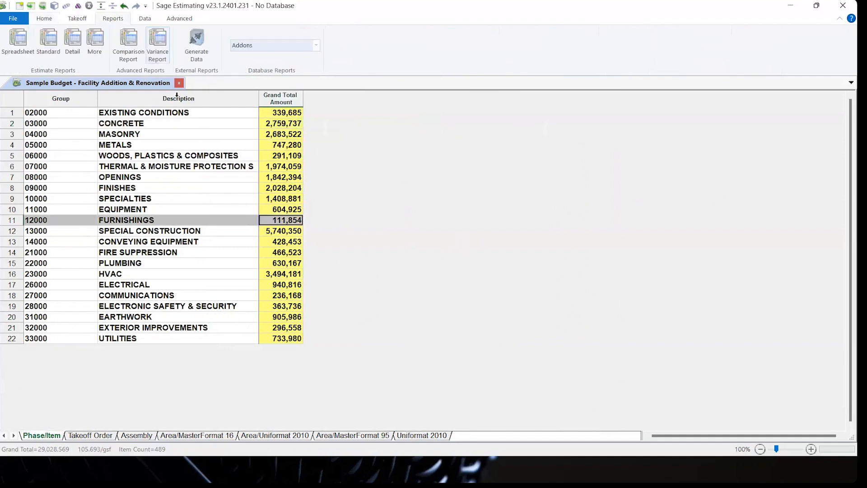
{"action": "left_click", "coordinate": [20, 43]}
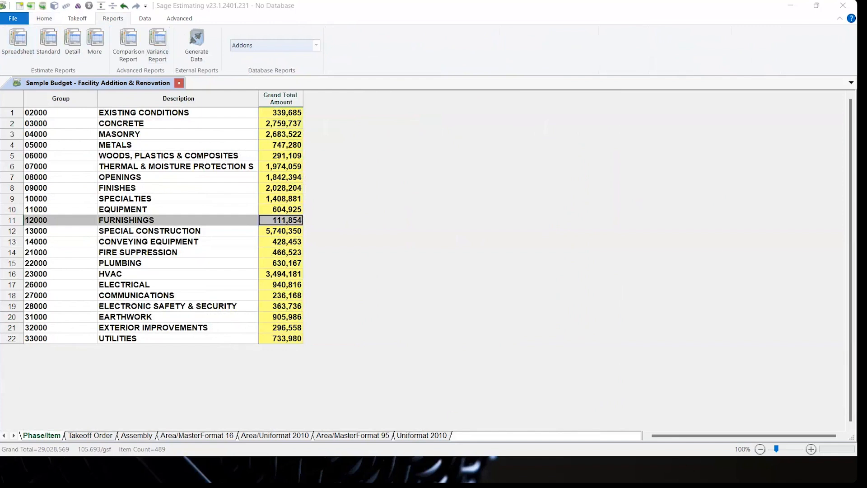
{"action": "left_click_drag", "start_coordinate": [511, 268], "coordinate": [328, 80]}
{"action": "left_click", "coordinate": [323, 177]}
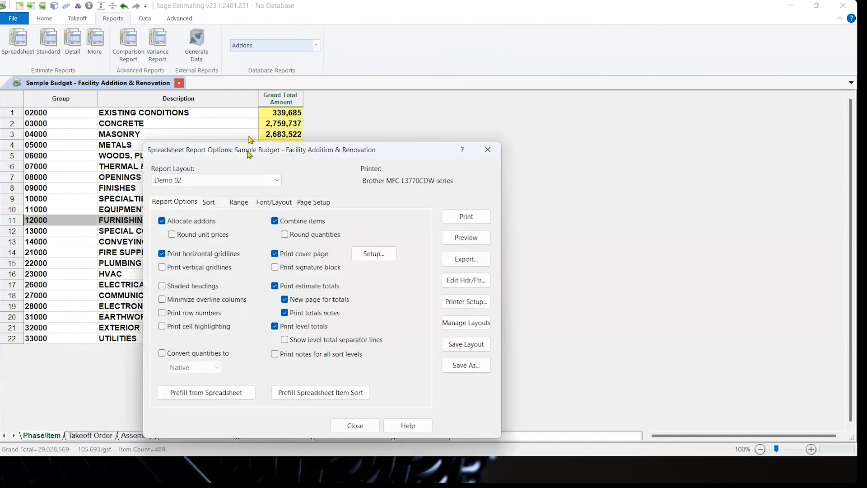
{"action": "left_click", "coordinate": [238, 318]}
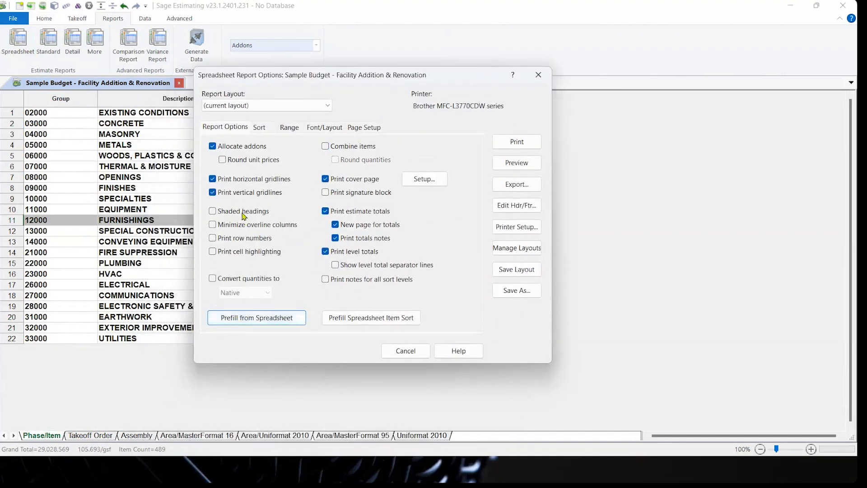
{"action": "left_click", "coordinate": [356, 128]}
{"action": "left_click", "coordinate": [227, 173]}
{"action": "left_click", "coordinate": [524, 163]}
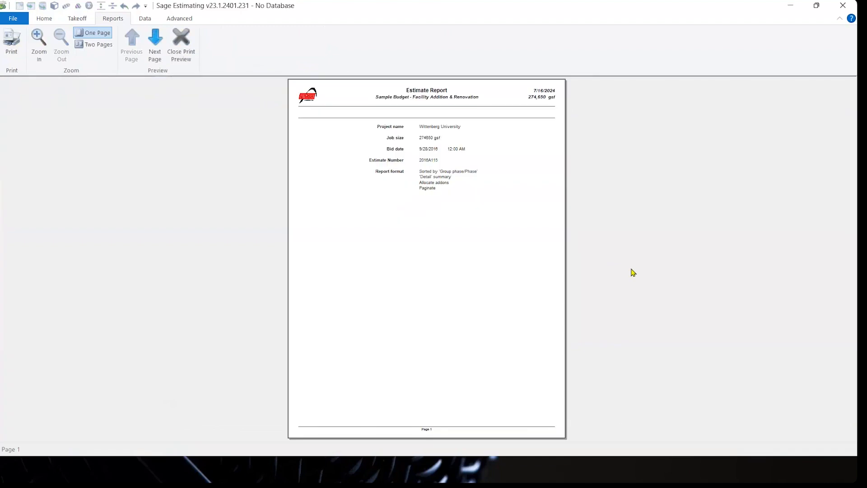
{"action": "left_click", "coordinate": [155, 50]}
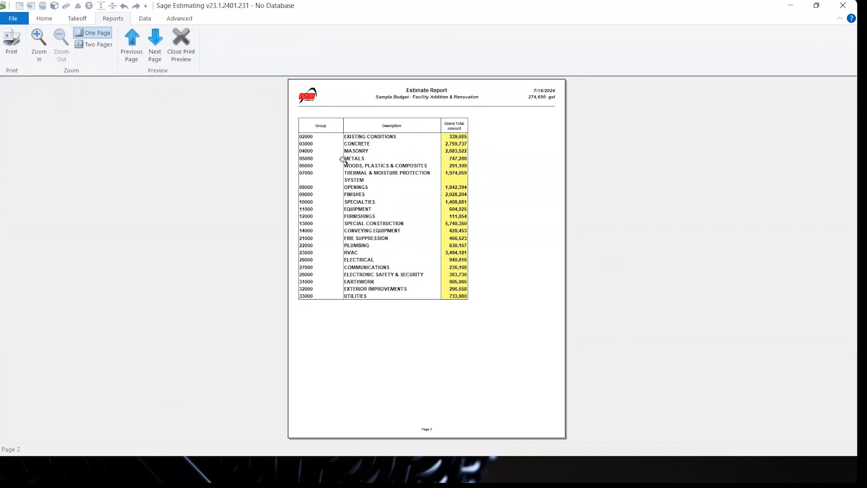
{"action": "left_click", "coordinate": [181, 44]}
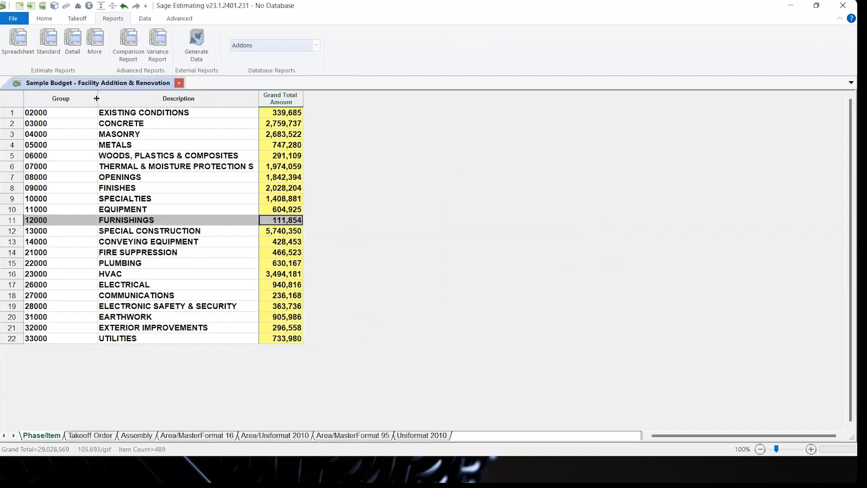
Narrow the Group column close to its codes, and widen the Description column to show its longest name in full
{"action": "double_click", "coordinate": [97, 98]}
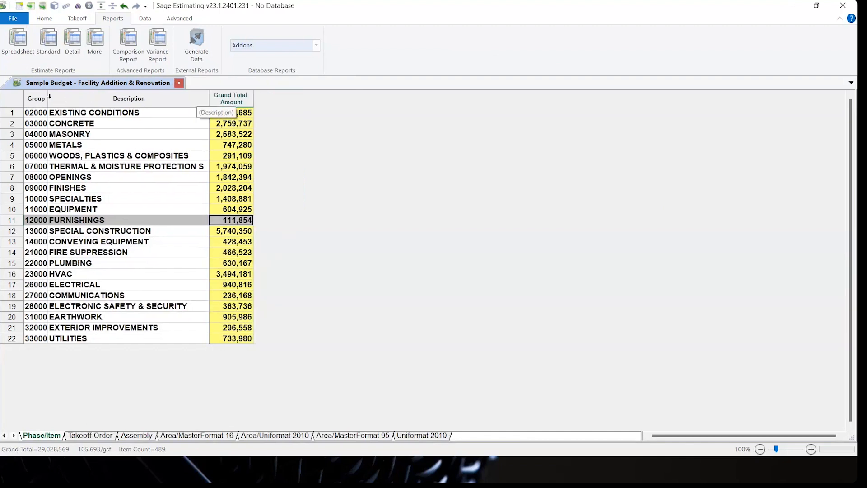
{"action": "left_click_drag", "start_coordinate": [48, 98], "coordinate": [55, 97]}
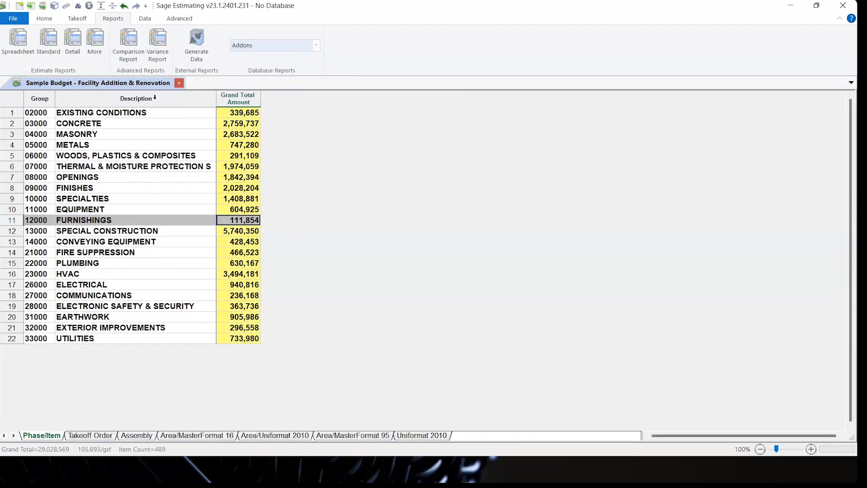
{"action": "left_click_drag", "start_coordinate": [219, 98], "coordinate": [333, 99]}
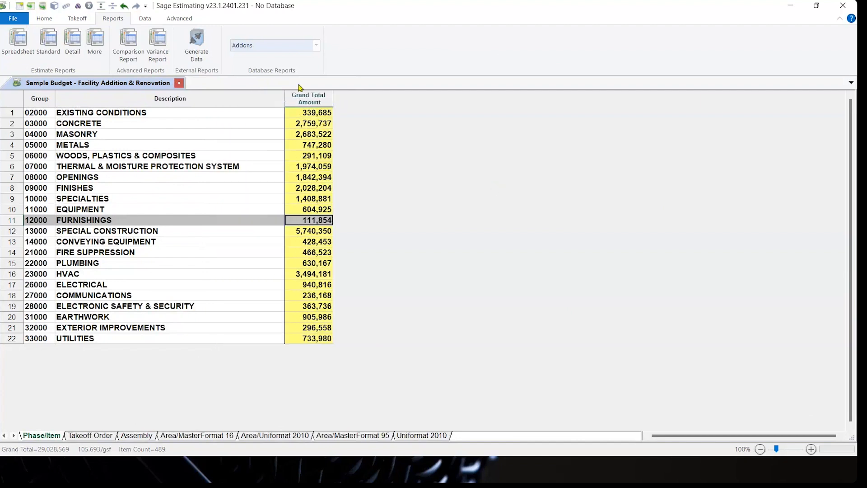
Prefill the spreadsheet report options from the spreadsheet, turn off vertical gridlines and set the orientation to portrait
{"action": "left_click", "coordinate": [18, 41]}
{"action": "left_click_drag", "start_coordinate": [484, 218], "coordinate": [431, 133]}
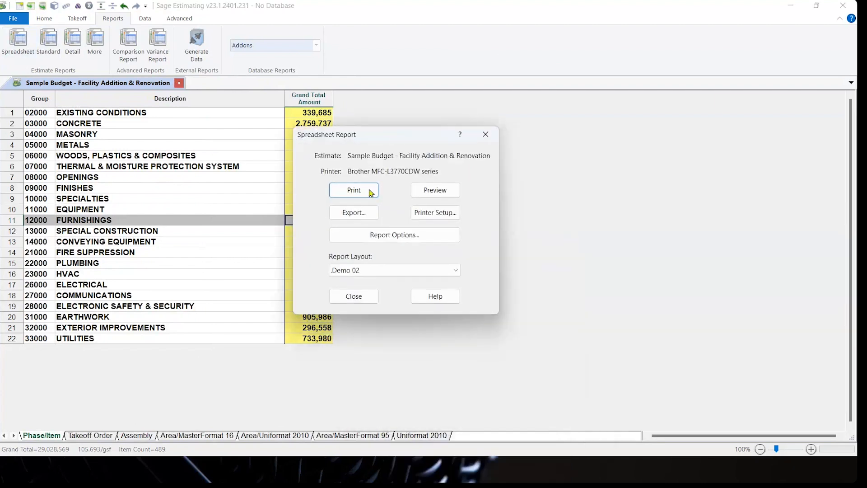
{"action": "left_click", "coordinate": [374, 233]}
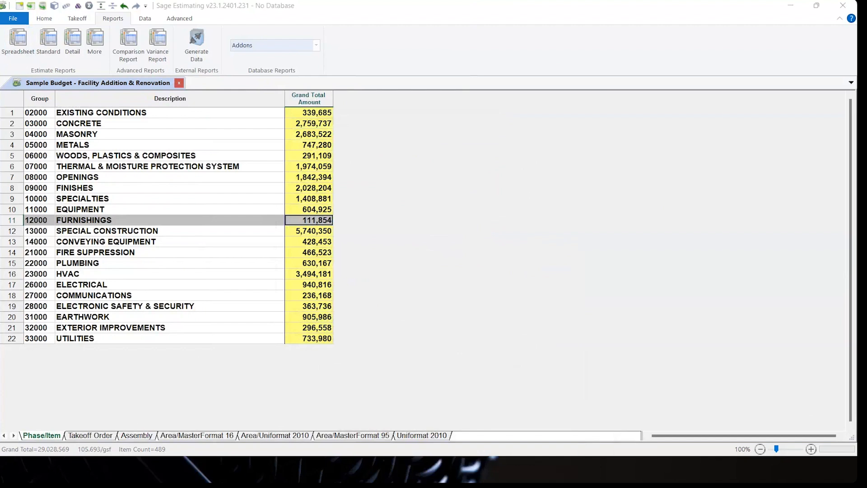
{"action": "left_click_drag", "start_coordinate": [630, 427], "coordinate": [441, 72]}
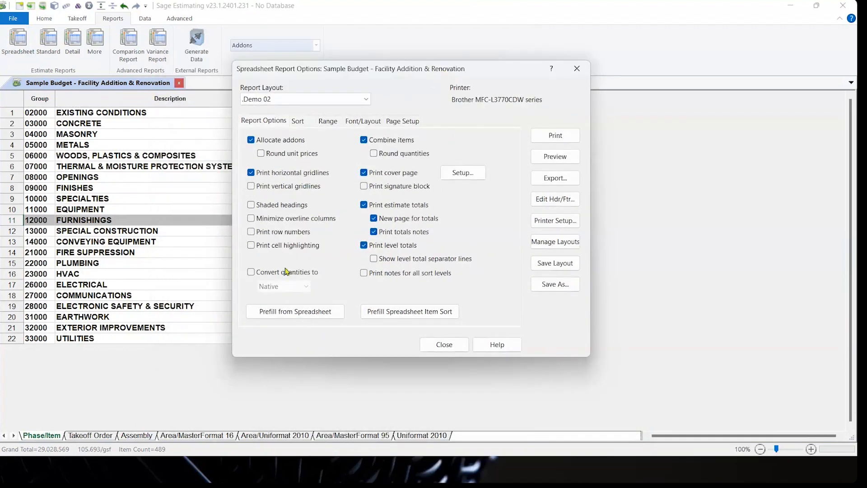
{"action": "left_click", "coordinate": [311, 314]}
{"action": "left_click", "coordinate": [289, 186]}
{"action": "left_click", "coordinate": [414, 120]}
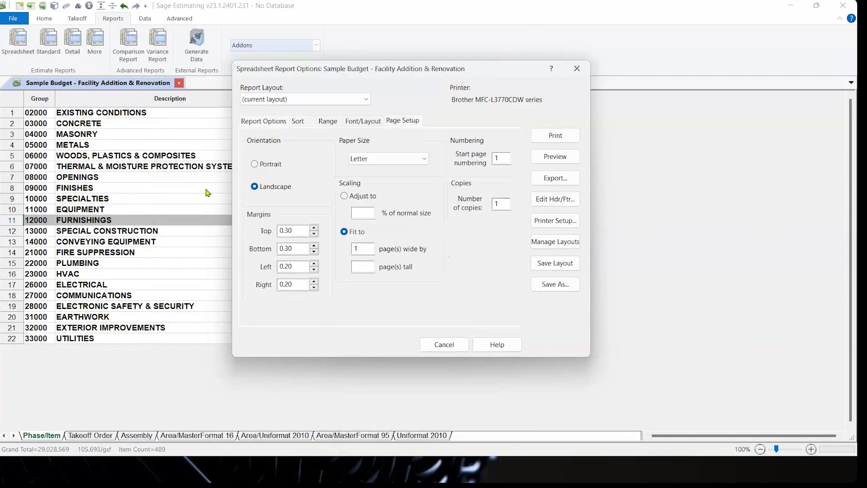
{"action": "left_click", "coordinate": [272, 165]}
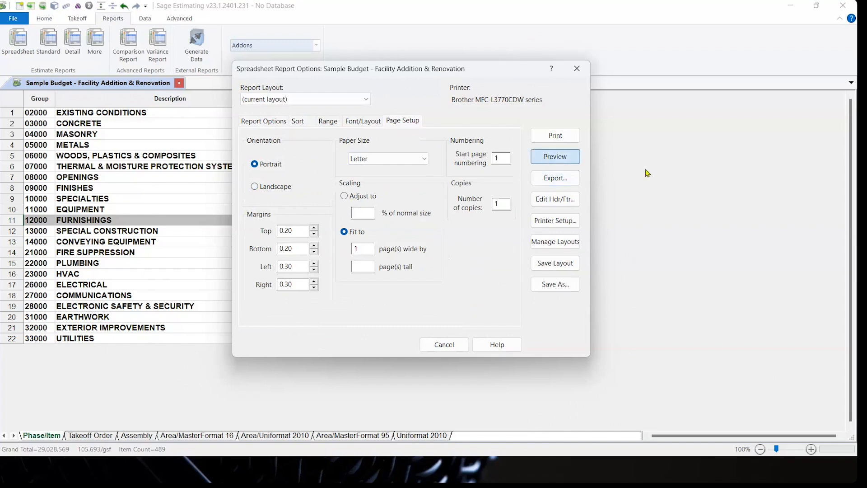
Preview the portrait report and examine the group grand totals on page 2
{"action": "left_click", "coordinate": [555, 156]}
{"action": "left_click", "coordinate": [152, 45]}
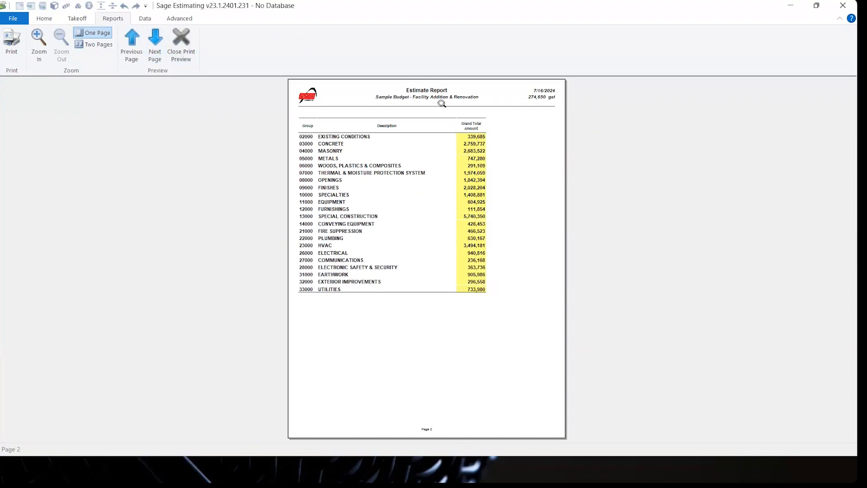
{"action": "left_click", "coordinate": [181, 37]}
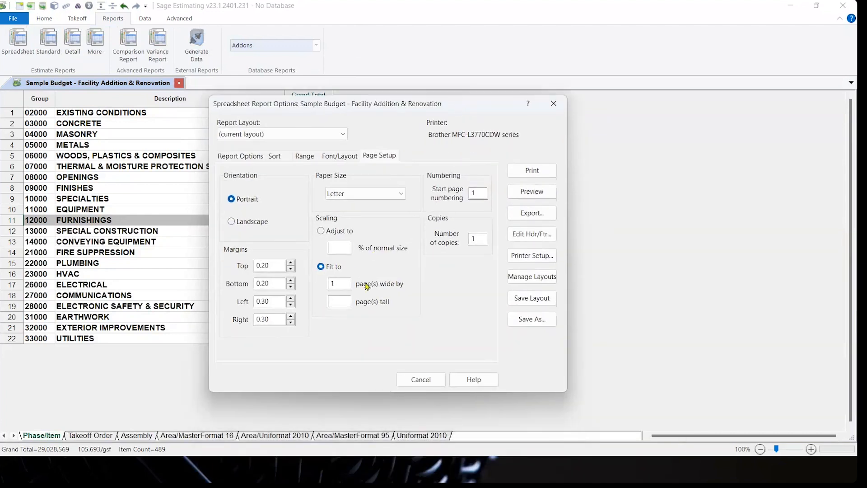
Switch the report scaling from page fitting to adjusting at 100% of normal size, and preview page 2
{"action": "double_click", "coordinate": [341, 283]}
{"action": "left_click", "coordinate": [321, 231]}
{"action": "left_click", "coordinate": [531, 193]}
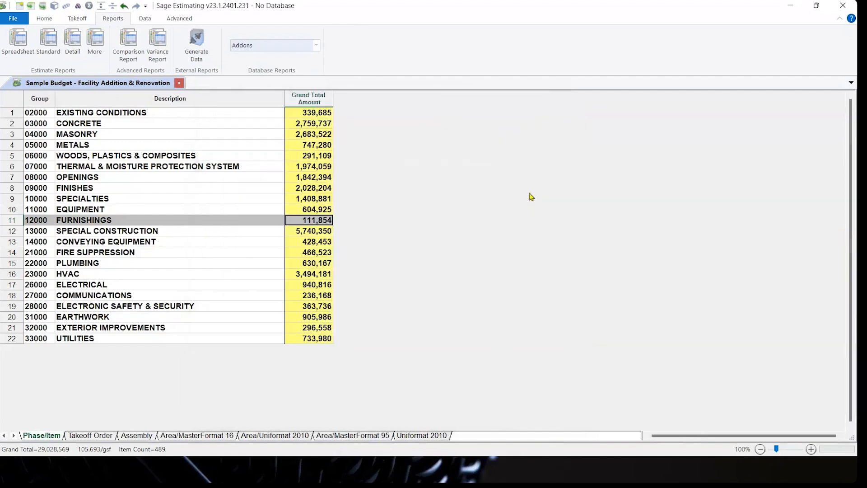
{"action": "left_click", "coordinate": [155, 45]}
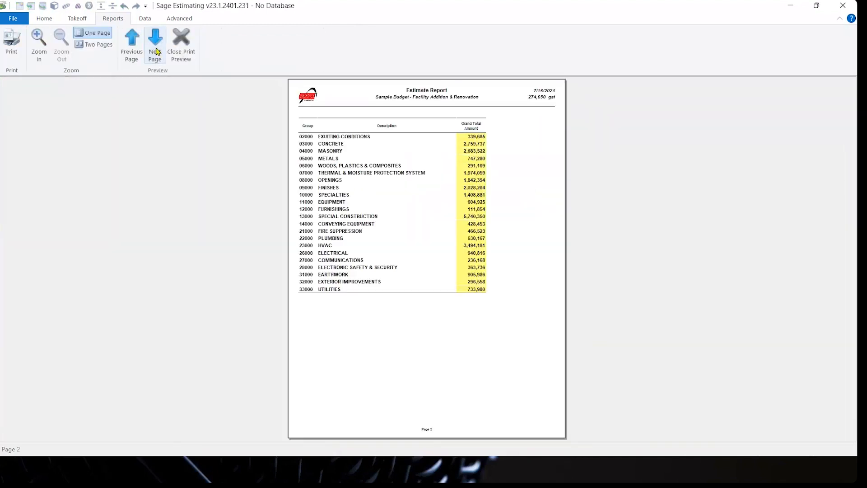
{"action": "left_click", "coordinate": [182, 46]}
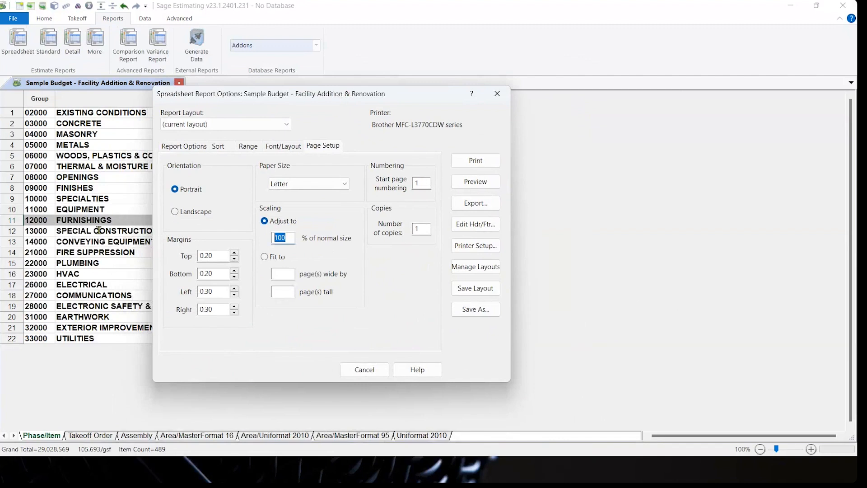
Set the report scaling to 115% of normal size and preview page 2
{"action": "type", "text": "115"}
{"action": "left_click", "coordinate": [475, 182]}
{"action": "left_click", "coordinate": [155, 49]}
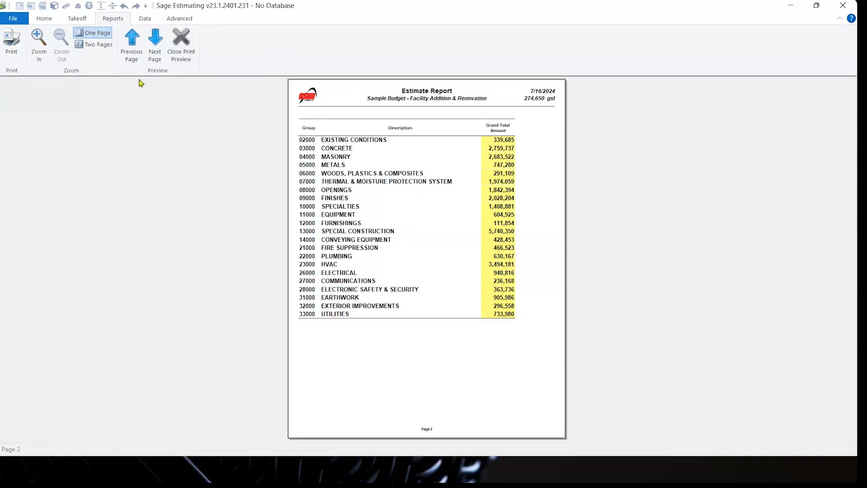
Close the preview, turn off the cover page and new page for totals, and enable vertical gridlines in the report options
{"action": "left_click", "coordinate": [183, 51]}
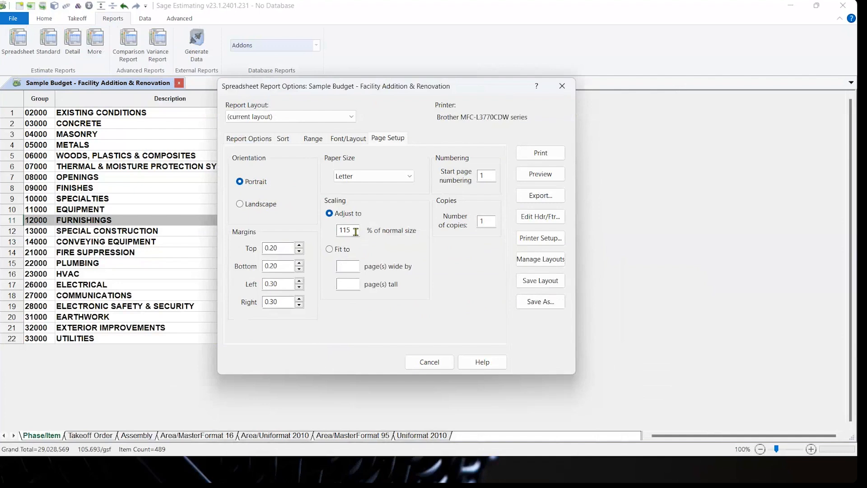
{"action": "left_click", "coordinate": [255, 142]}
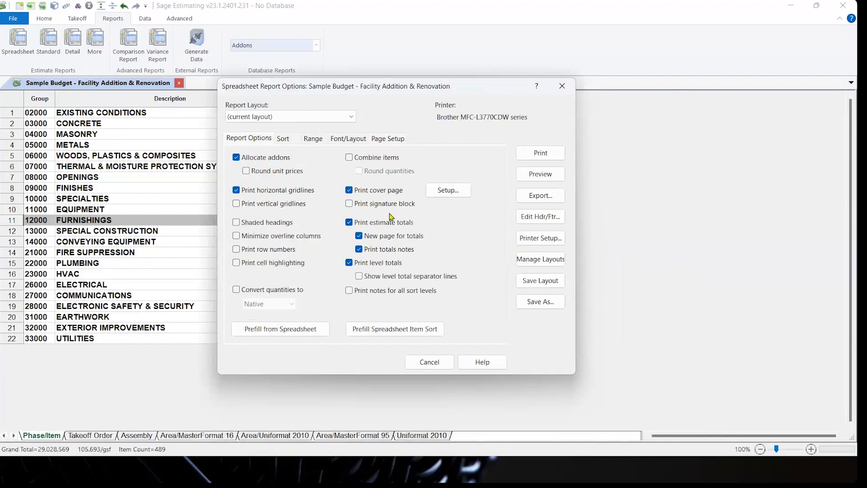
{"action": "left_click", "coordinate": [350, 190]}
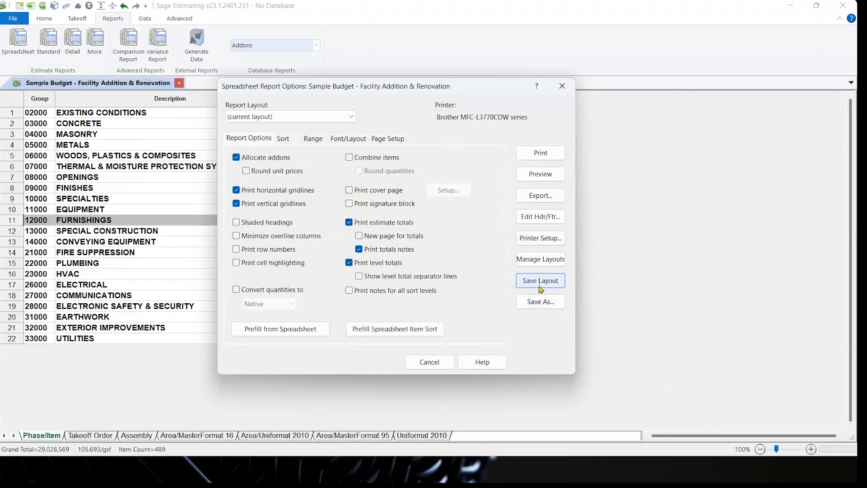
Save the report options as a shared report layout named "TT Spreadsheet"
{"action": "left_click", "coordinate": [538, 301]}
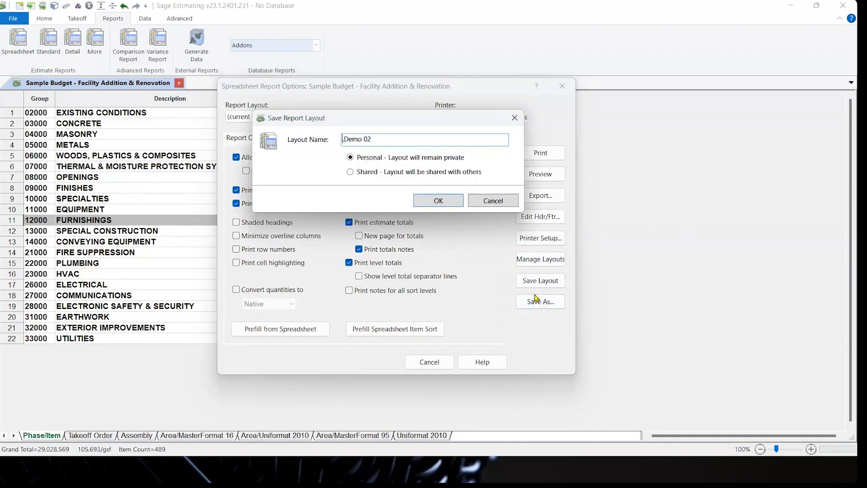
{"action": "key", "text": "ctrl+a"}
{"action": "type", "text": "TT_"}
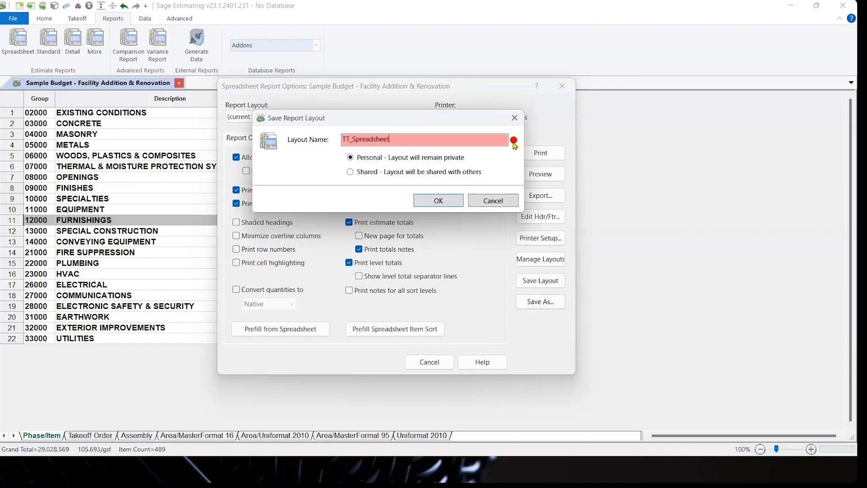
{"action": "mouse_move", "coordinate": [513, 143]}
{"action": "left_click", "coordinate": [355, 143]}
{"action": "key", "text": "BackSpace"}
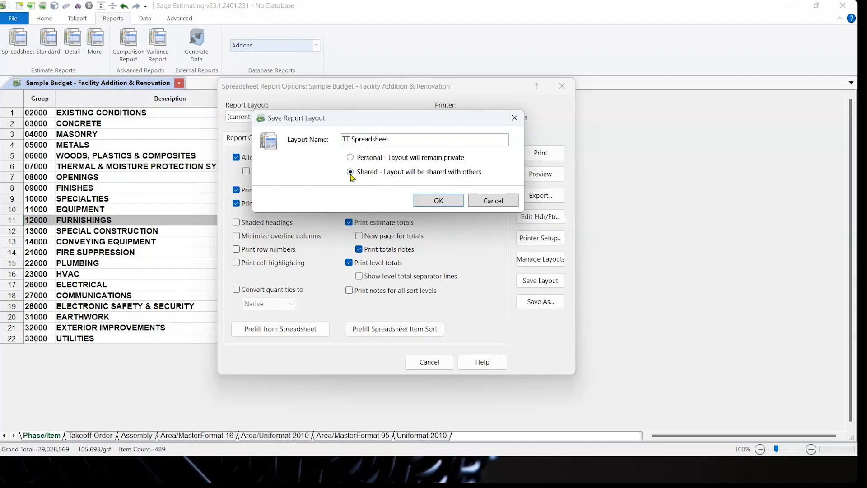
{"action": "left_click", "coordinate": [439, 202]}
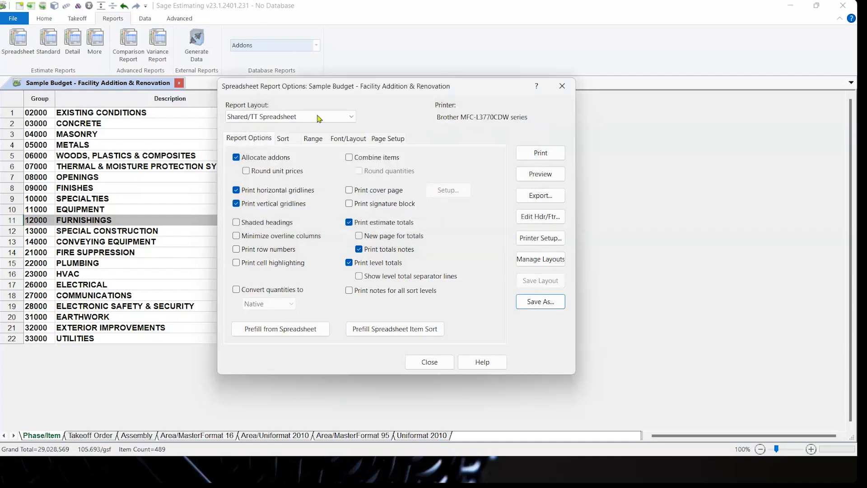
Choose the Shared/TT Spreadsheet report layout and preview both pages of the report, including the estimate totals
{"action": "left_click", "coordinate": [352, 118]}
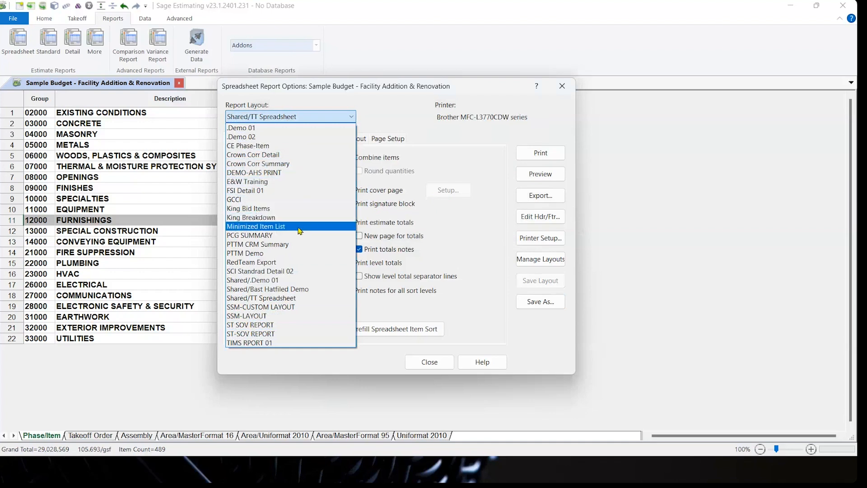
{"action": "left_click", "coordinate": [283, 299]}
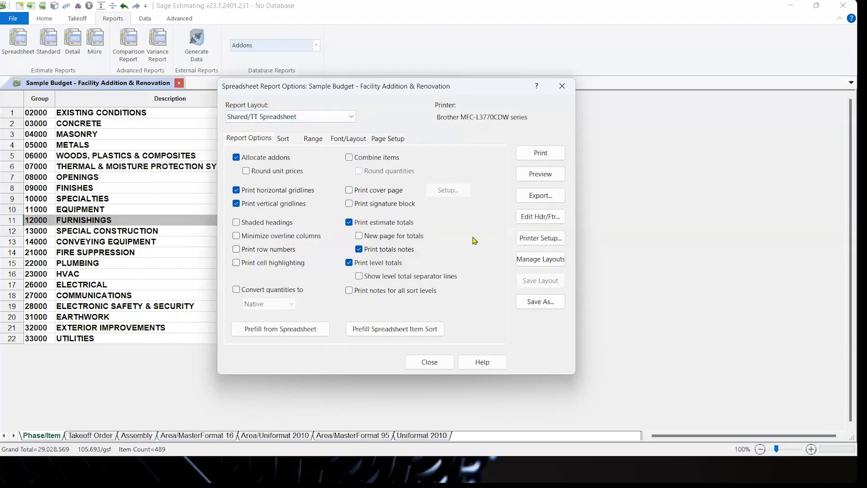
{"action": "left_click", "coordinate": [525, 178]}
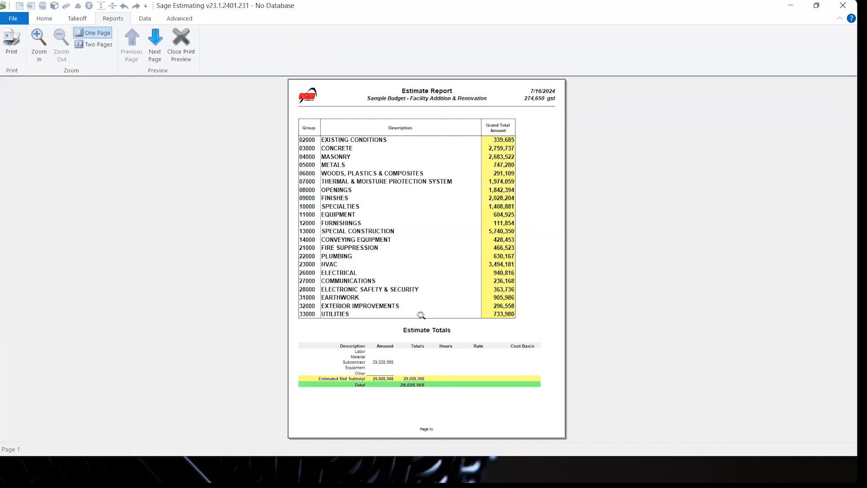
{"action": "left_click", "coordinate": [152, 45]}
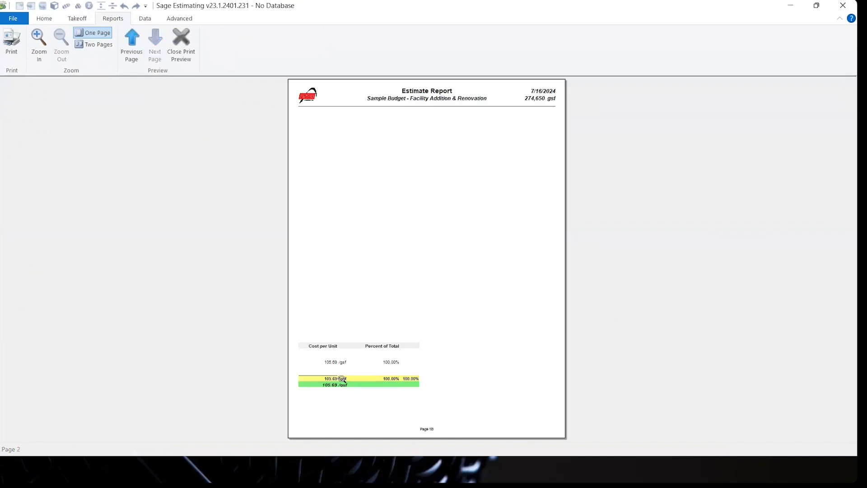
{"action": "left_click", "coordinate": [131, 46]}
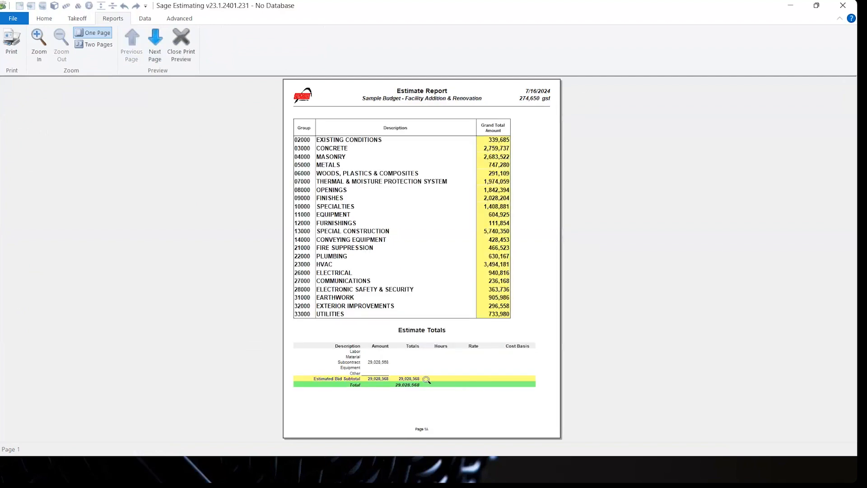
{"action": "left_click", "coordinate": [180, 43]}
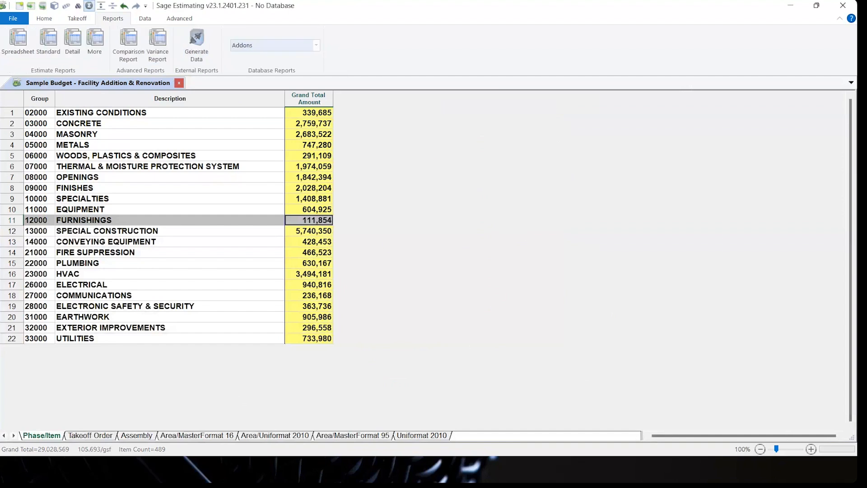
Narrow the Rate column in the estimate's Totals window and close the window
{"action": "left_click", "coordinate": [89, 5]}
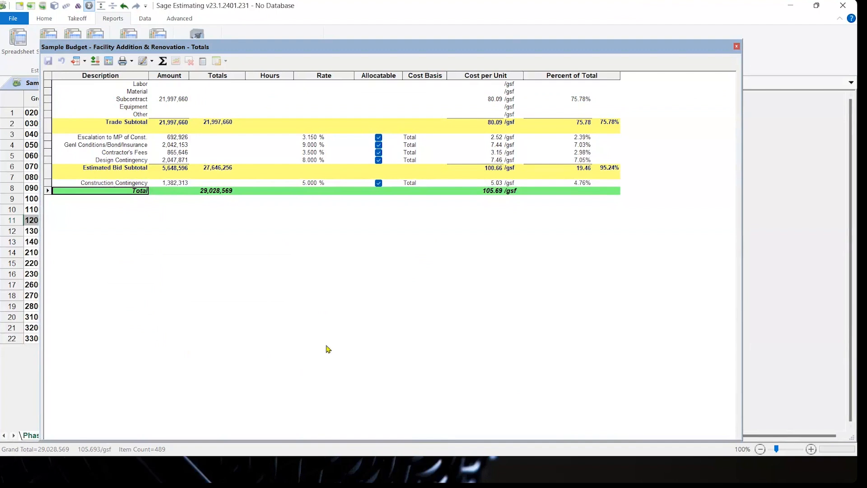
{"action": "left_click_drag", "start_coordinate": [355, 79], "coordinate": [329, 78]}
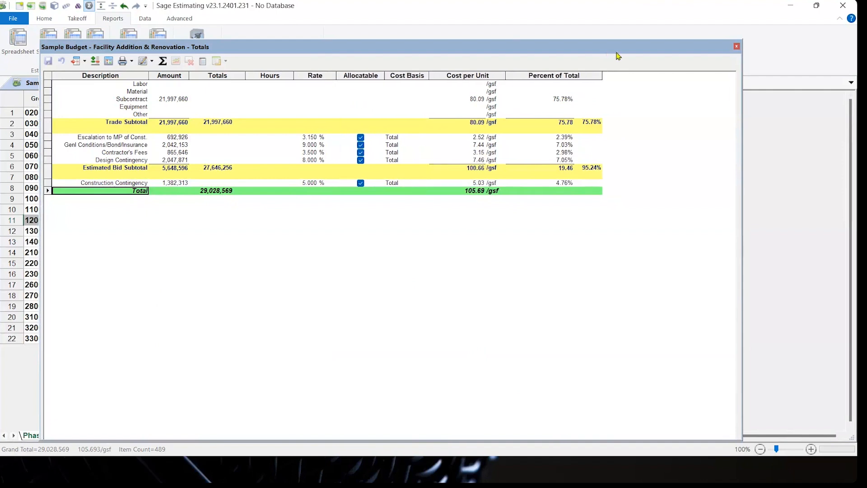
{"action": "left_click", "coordinate": [736, 46]}
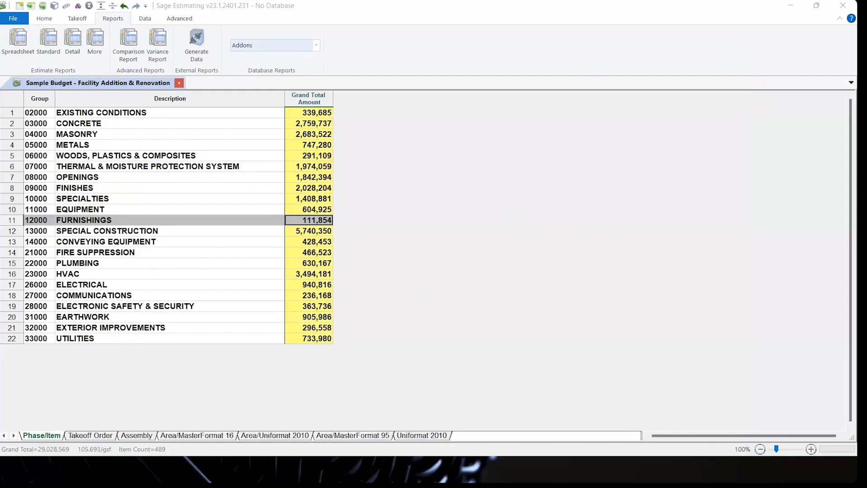
Examine the addon lines in the estimate's Totals window, and check the group grand total amounts in the spreadsheet
{"action": "key", "text": "ctrl+t"}
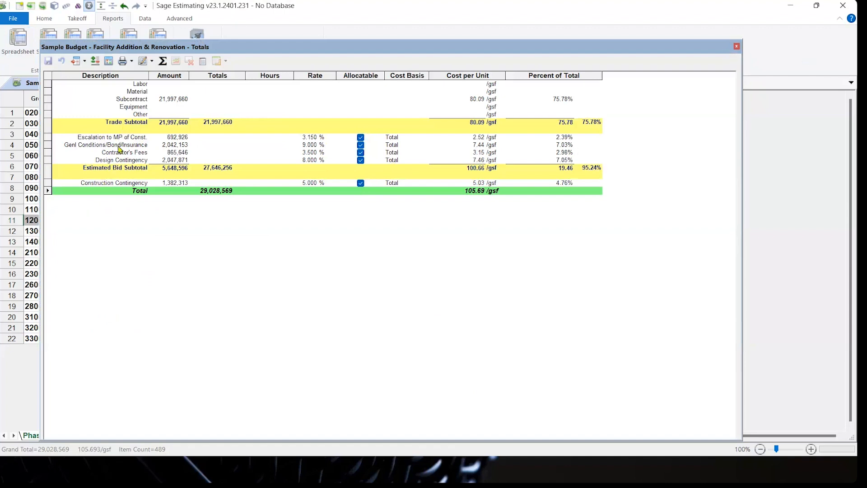
{"action": "left_click", "coordinate": [737, 47]}
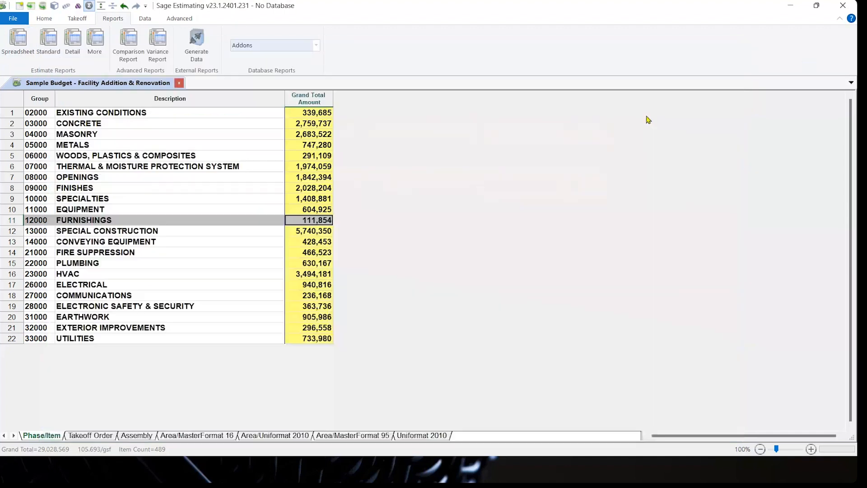
{"action": "left_click", "coordinate": [306, 253]}
{"action": "left_click", "coordinate": [322, 187]}
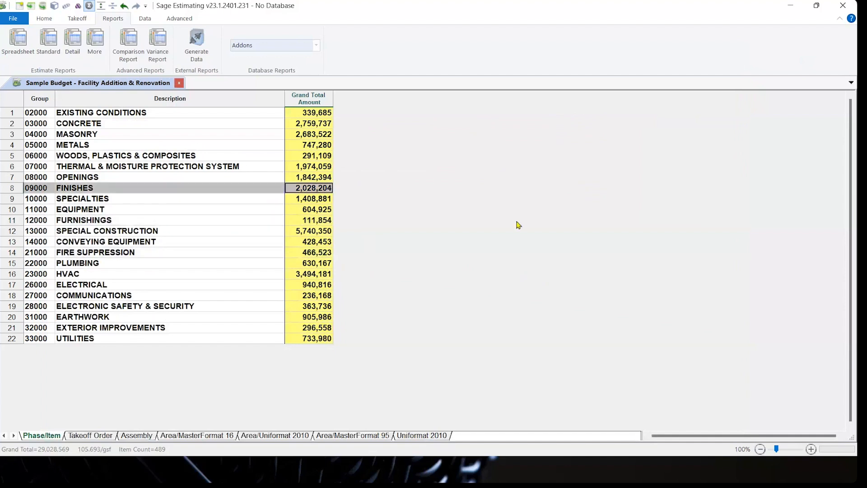
{"action": "left_click", "coordinate": [318, 339]}
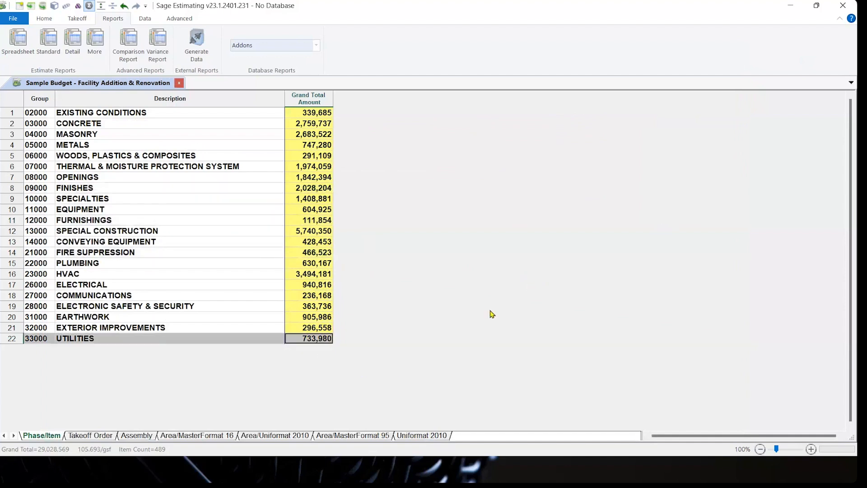
Examine the escalation, general conditions, contractor's fees and design contingency amounts in the estimate's Totals window
{"action": "key", "text": "ctrl+t"}
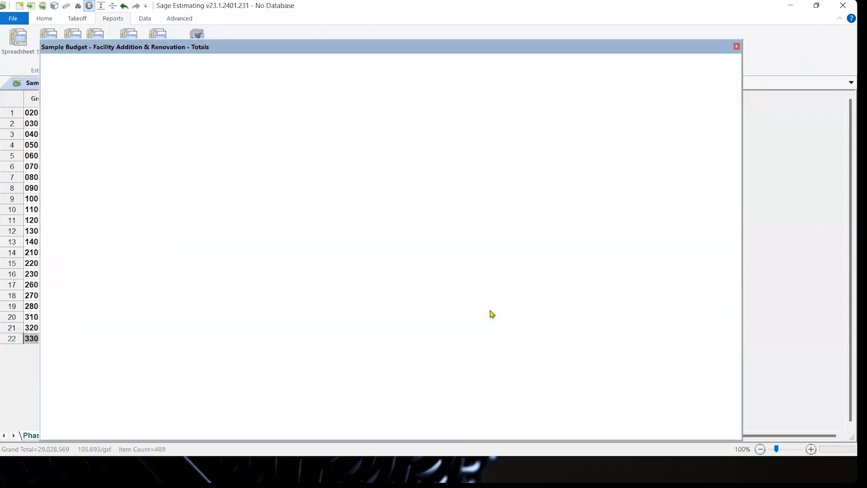
{"action": "left_click", "coordinate": [177, 137]}
{"action": "left_click", "coordinate": [177, 145]}
{"action": "left_click", "coordinate": [177, 152]}
{"action": "left_click", "coordinate": [177, 159]}
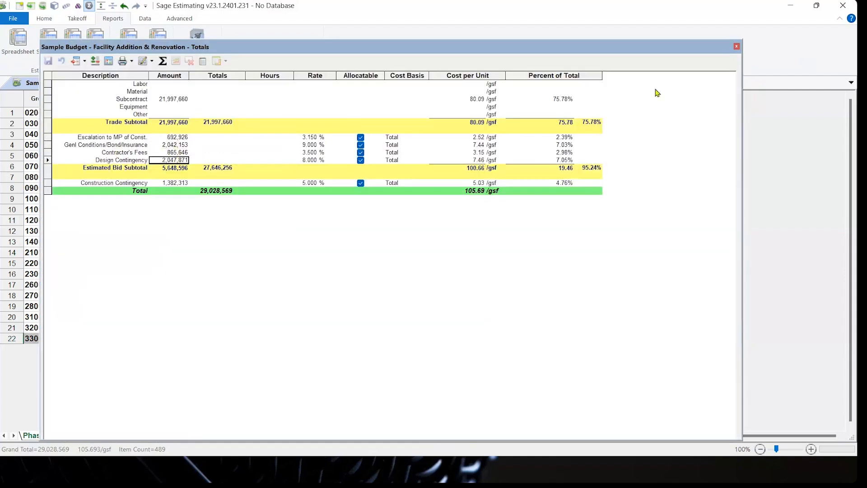
{"action": "left_click", "coordinate": [736, 47]}
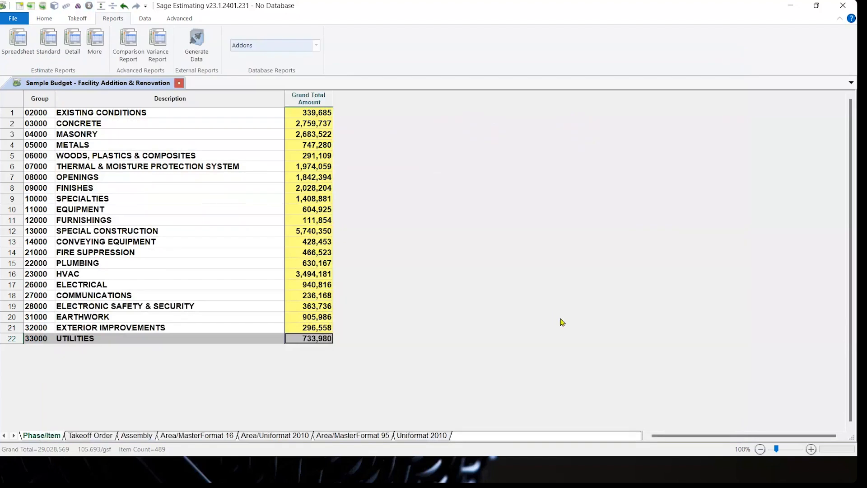
Review the allocate addons option of the Shared/TT Spreadsheet report, preview its first page, and close the report options
{"action": "left_click", "coordinate": [13, 43]}
{"action": "left_click_drag", "start_coordinate": [434, 107], "coordinate": [353, 95]}
{"action": "left_click", "coordinate": [337, 196]}
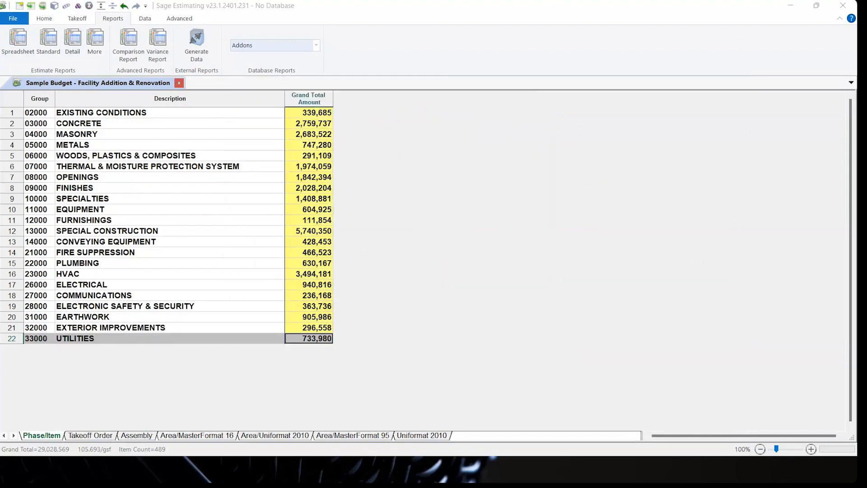
{"action": "left_click_drag", "start_coordinate": [742, 378], "coordinate": [263, 78]}
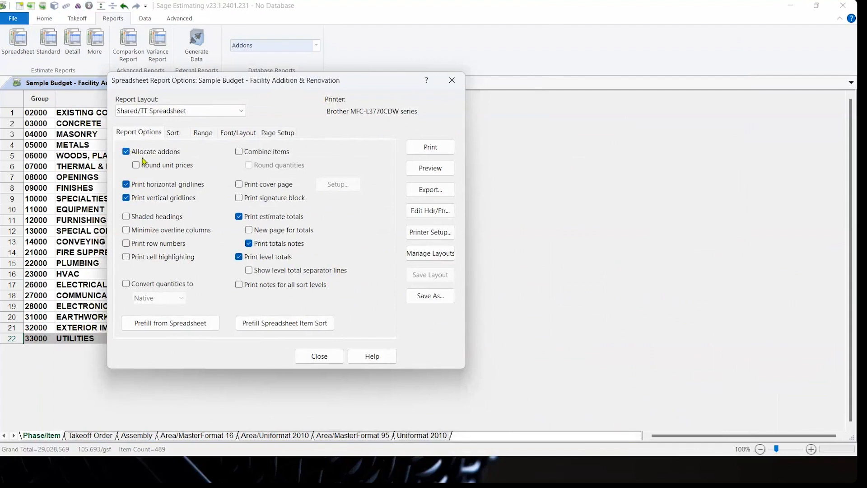
{"action": "left_click", "coordinate": [438, 170]}
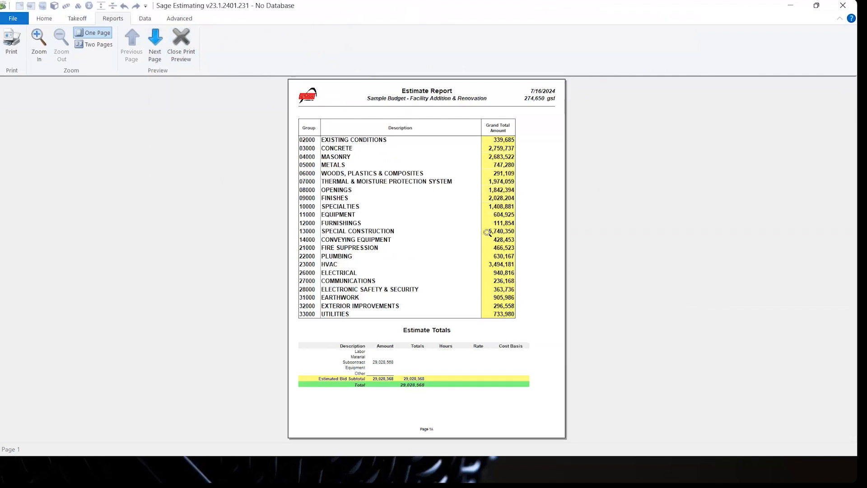
{"action": "left_click", "coordinate": [181, 45]}
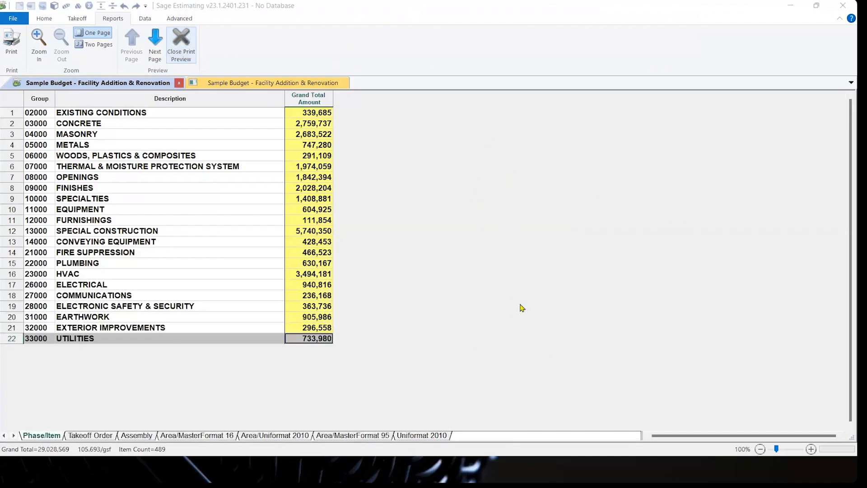
{"action": "left_click_drag", "start_coordinate": [159, 113], "coordinate": [381, 82]}
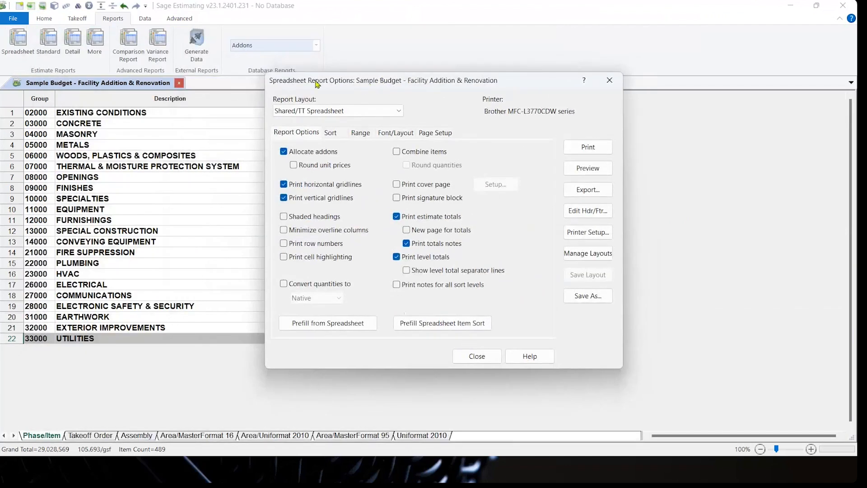
{"action": "left_click", "coordinate": [470, 355]}
{"action": "left_click", "coordinate": [135, 188]}
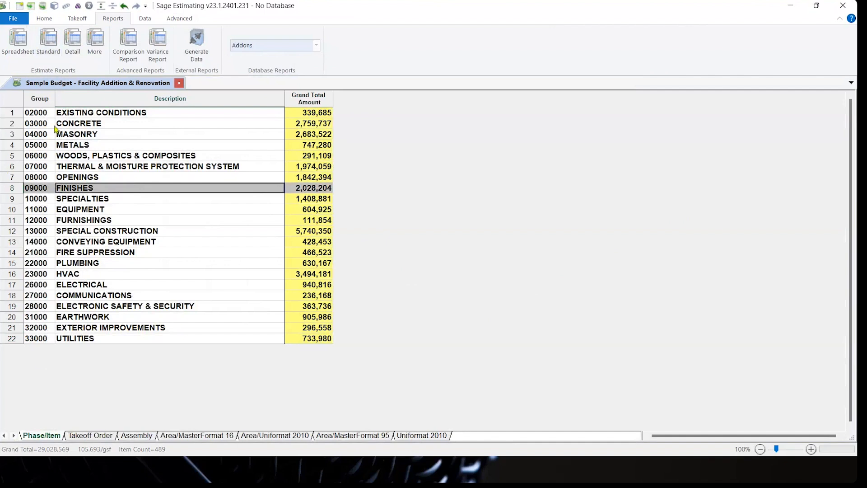
Expand all levels of the Phase/Item spreadsheet and review the available personal and shared spreadsheet layouts
{"action": "left_click", "coordinate": [45, 18]}
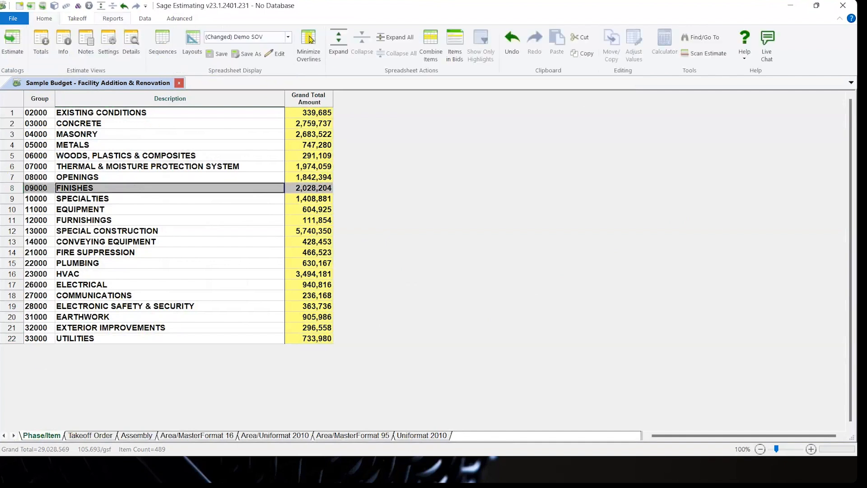
{"action": "left_click", "coordinate": [391, 40]}
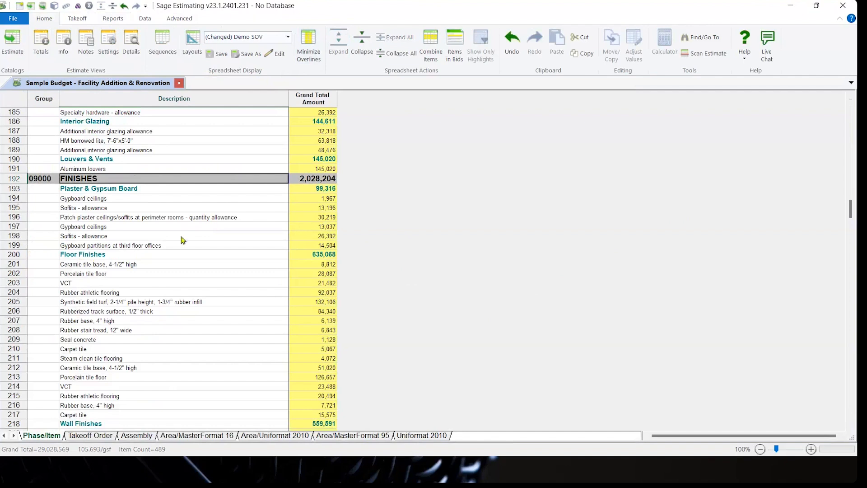
{"action": "left_click", "coordinate": [288, 37]}
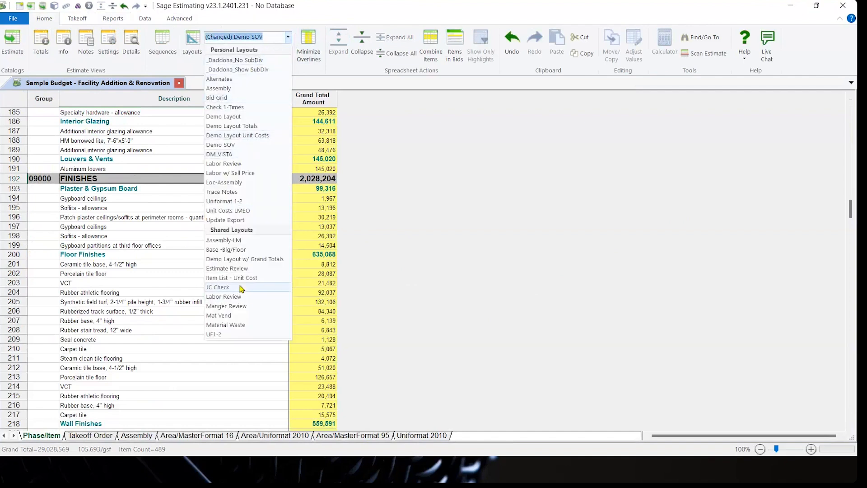
Switch the spreadsheet to the Area/MasterFormat 16 sequence and expand all its levels
{"action": "left_click", "coordinate": [188, 435]}
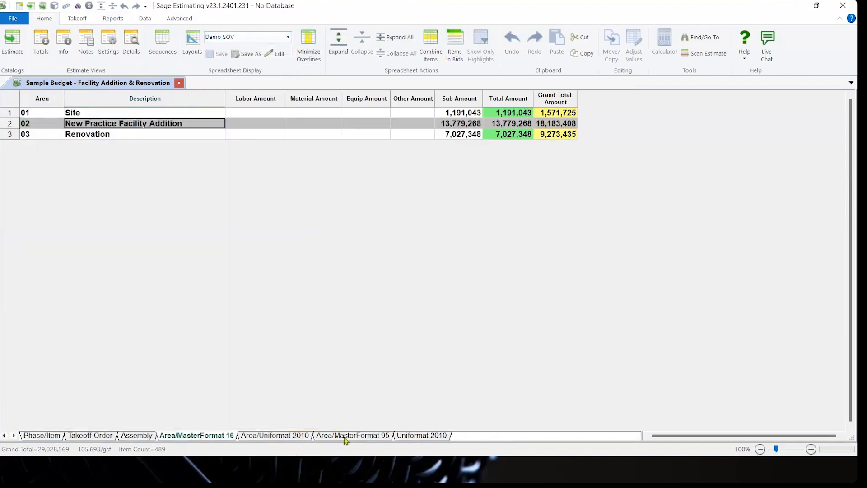
{"action": "left_click", "coordinate": [389, 42]}
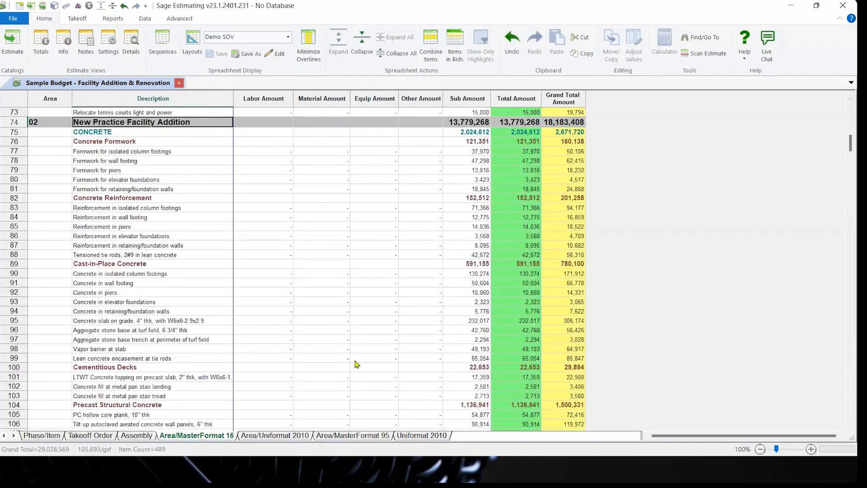
{"action": "scroll", "coordinate": [252, 172], "scroll_direction": "up", "scroll_amount": 8}
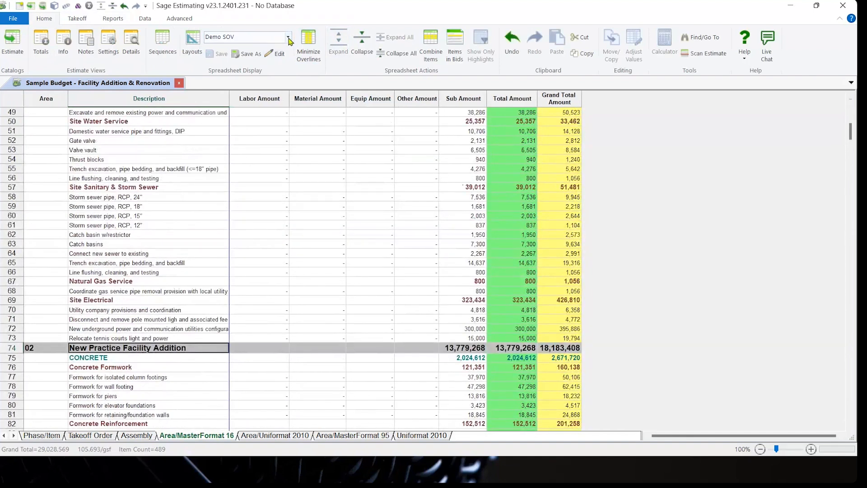
Apply the Demo Layout Totals layout to the spreadsheet and widen the Takeoff Quantity column to fit the area quantities
{"action": "left_click", "coordinate": [288, 38]}
{"action": "left_click", "coordinate": [242, 127]}
{"action": "left_click", "coordinate": [374, 162]}
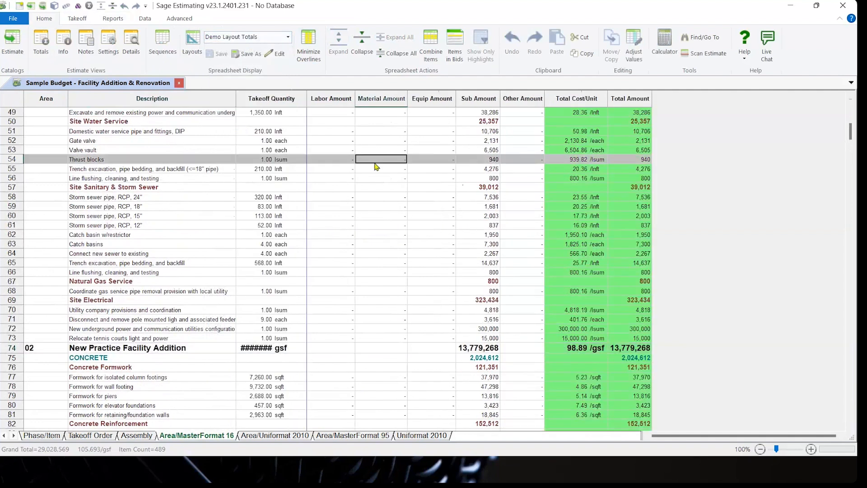
{"action": "left_click_drag", "start_coordinate": [274, 100], "coordinate": [281, 100]}
Sort the spreadsheet items in ascending order by Takeoff Quantity
{"action": "left_click", "coordinate": [259, 101]}
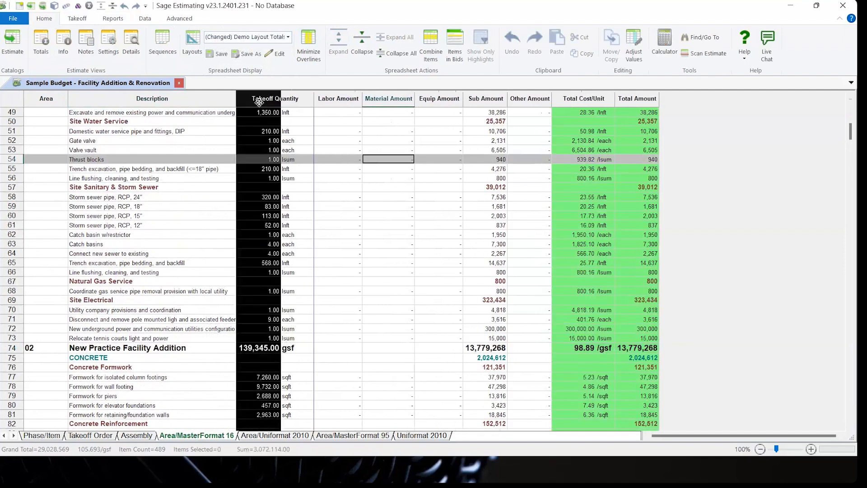
{"action": "right_click", "coordinate": [259, 102]}
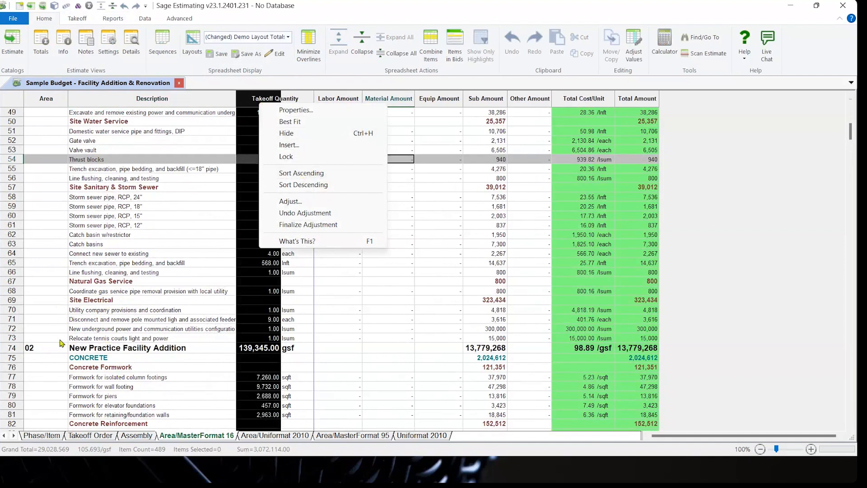
{"action": "left_click", "coordinate": [291, 174]}
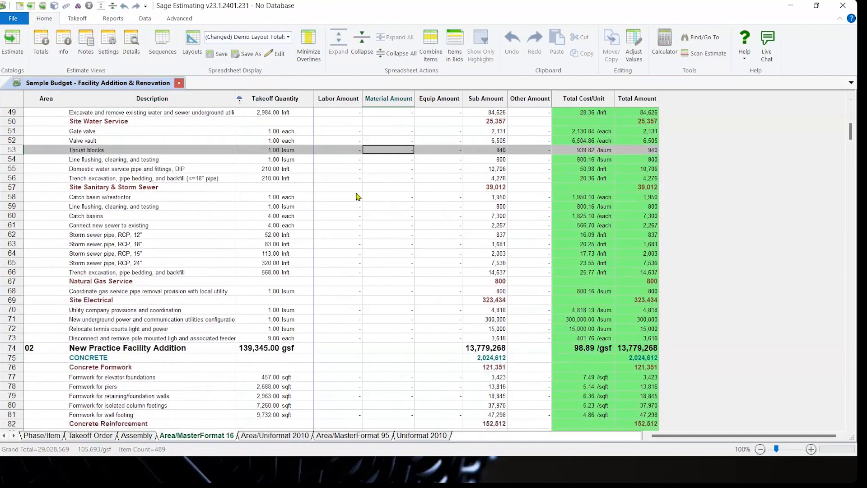
Examine the order of the takeoff quantities and item descriptions within the Site Sanitary & Storm Sewer group
{"action": "left_click", "coordinate": [409, 225]}
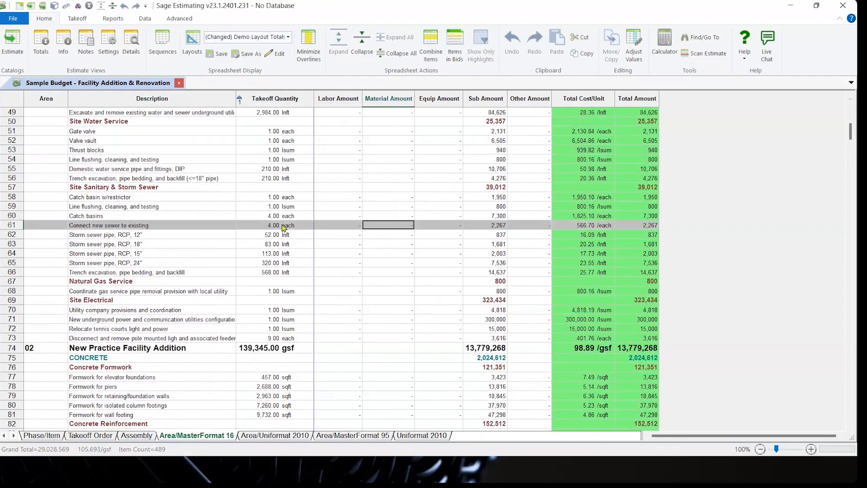
{"action": "left_click", "coordinate": [93, 188]}
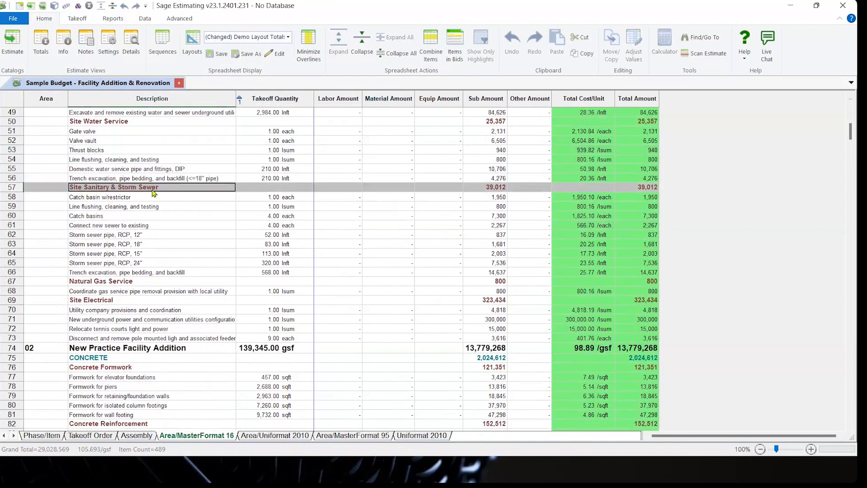
{"action": "left_click", "coordinate": [265, 200]}
{"action": "left_click", "coordinate": [259, 207]}
{"action": "left_click", "coordinate": [256, 219]}
{"action": "left_click", "coordinate": [256, 225]}
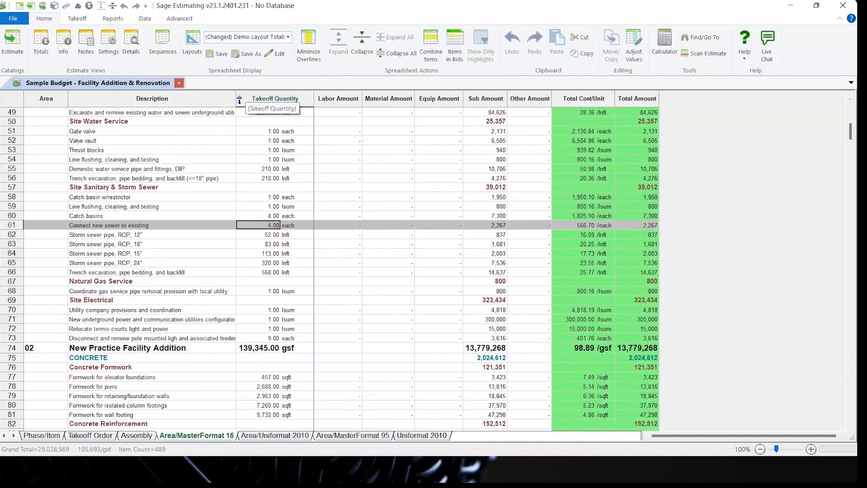
{"action": "left_click", "coordinate": [249, 235]}
{"action": "left_click", "coordinate": [248, 244]}
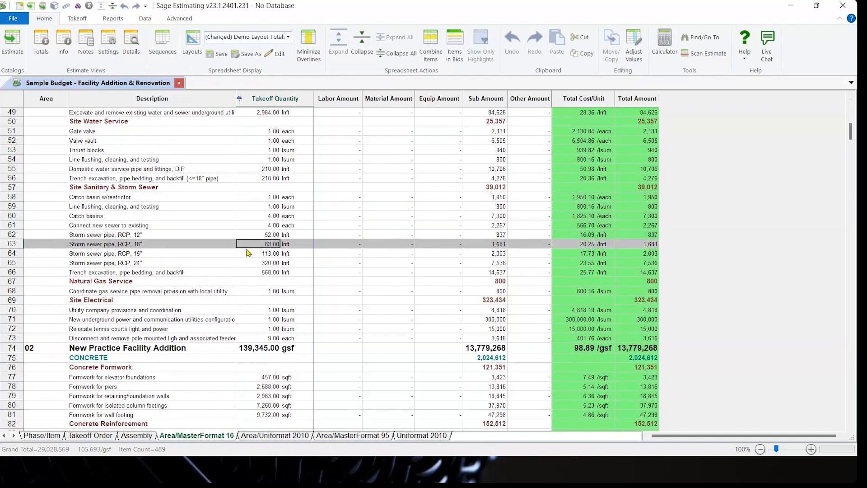
{"action": "left_click", "coordinate": [250, 254]}
{"action": "left_click", "coordinate": [254, 263]}
{"action": "left_click", "coordinate": [254, 273]}
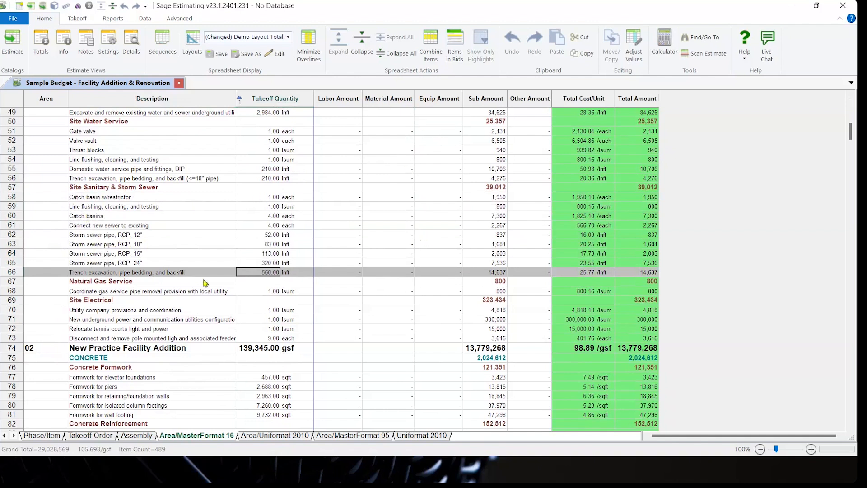
{"action": "left_click", "coordinate": [161, 236]}
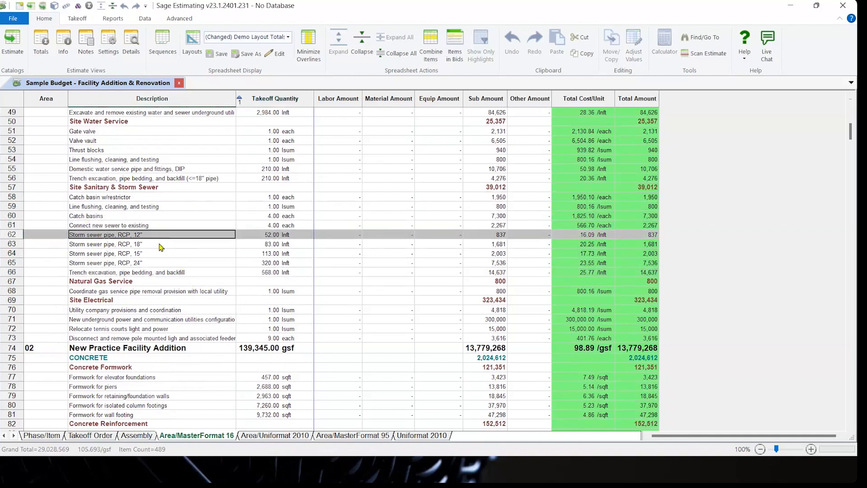
{"action": "key", "text": "Down"}
{"action": "key", "text": "Down"}
{"action": "key", "text": "Down"}
{"action": "left_click", "coordinate": [162, 238]}
{"action": "left_click", "coordinate": [158, 245]}
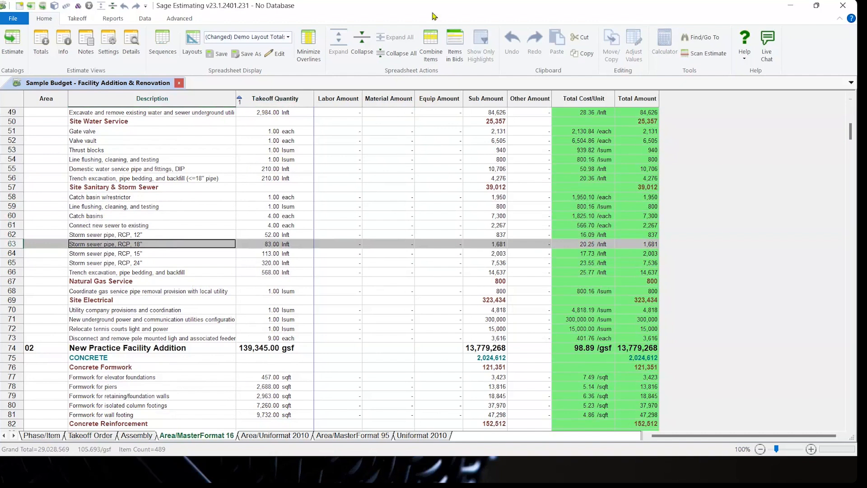
Sort the spreadsheet items in ascending order by Sub Amount
{"action": "left_click", "coordinate": [477, 96]}
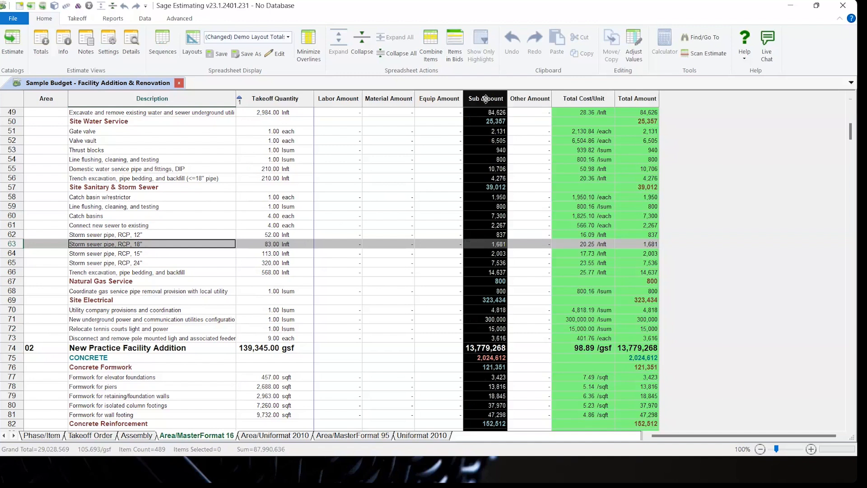
{"action": "right_click", "coordinate": [486, 99]}
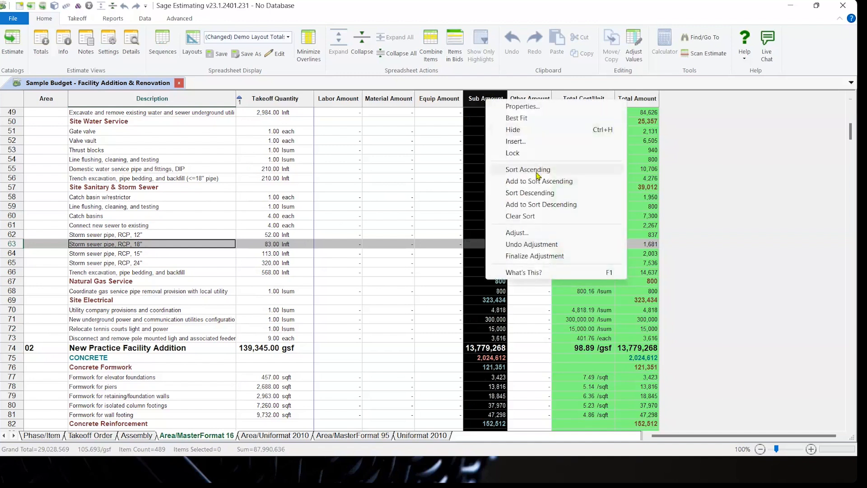
{"action": "left_click", "coordinate": [537, 170]}
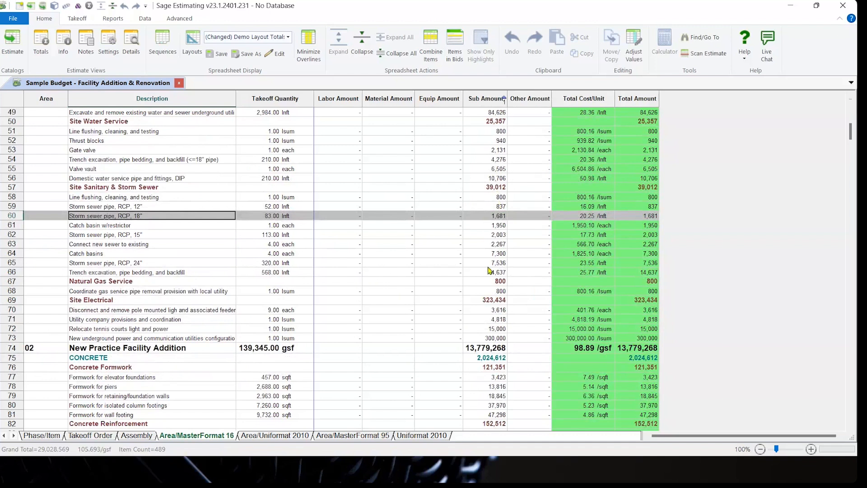
{"action": "left_click", "coordinate": [490, 200]}
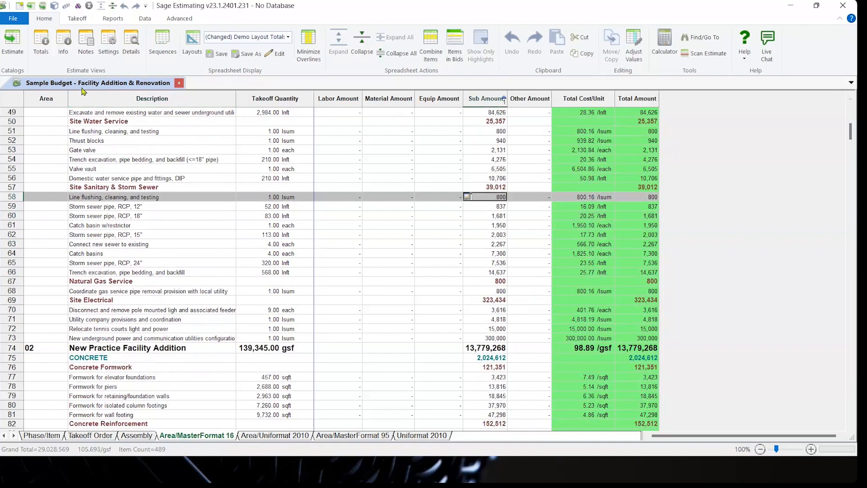
Prefill the spreadsheet item sort into the Spreadsheet report's options and check the report's sort levels
{"action": "left_click", "coordinate": [83, 21]}
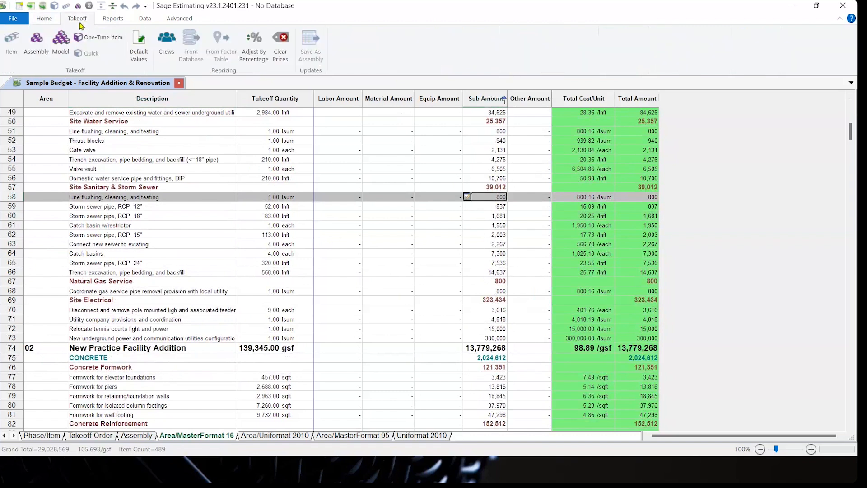
{"action": "left_click", "coordinate": [124, 22]}
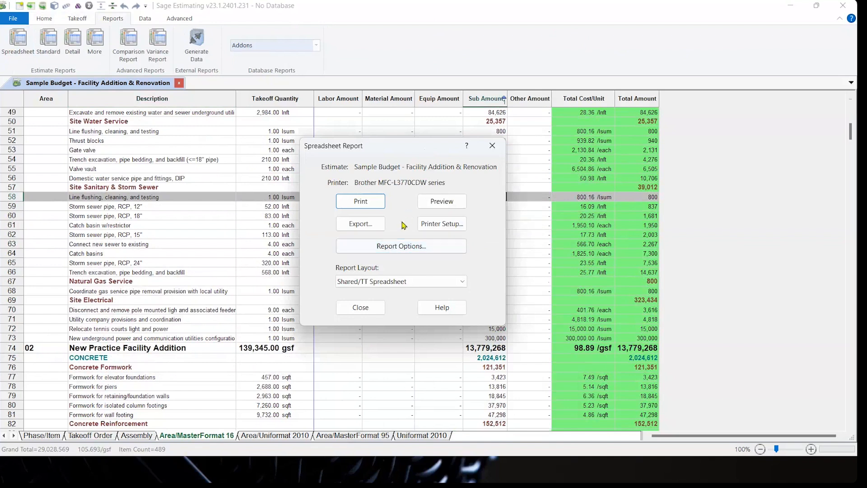
{"action": "left_click", "coordinate": [400, 249]}
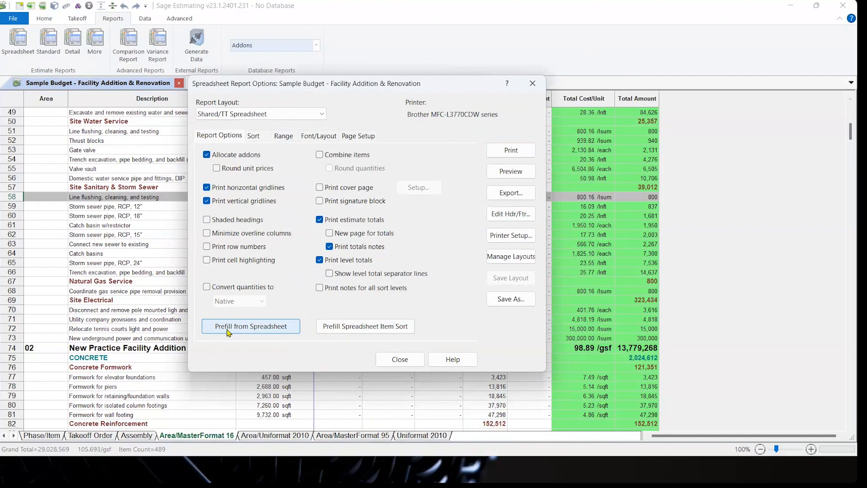
{"action": "left_click", "coordinate": [360, 329]}
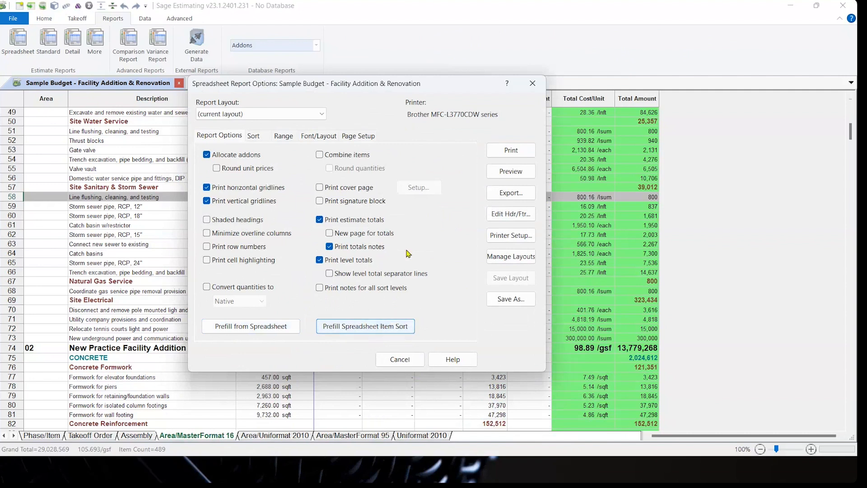
{"action": "left_click", "coordinate": [253, 137]}
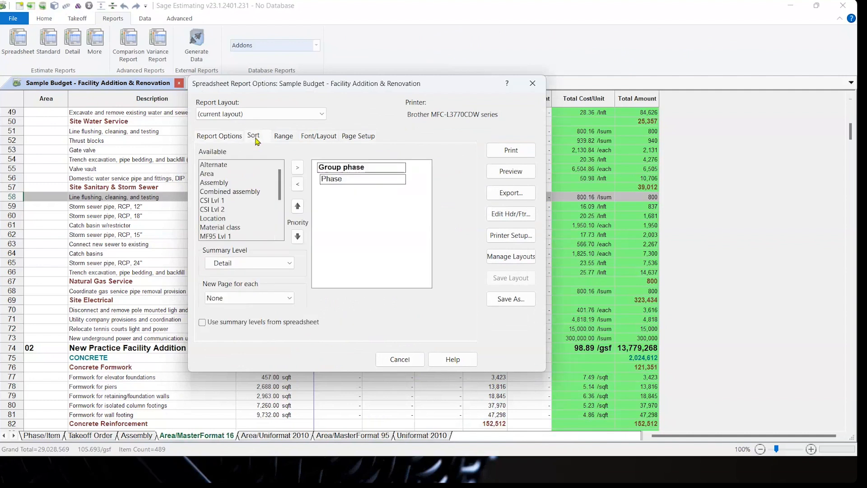
{"action": "left_click", "coordinate": [223, 137]}
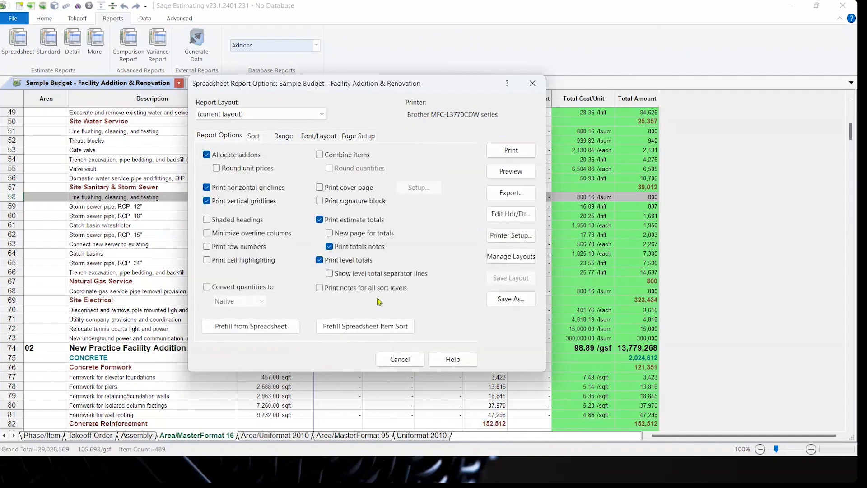
Preview the sorted Spreadsheet report, inspect the first page up close, and close the preview
{"action": "left_click_drag", "start_coordinate": [426, 89], "coordinate": [572, 88]}
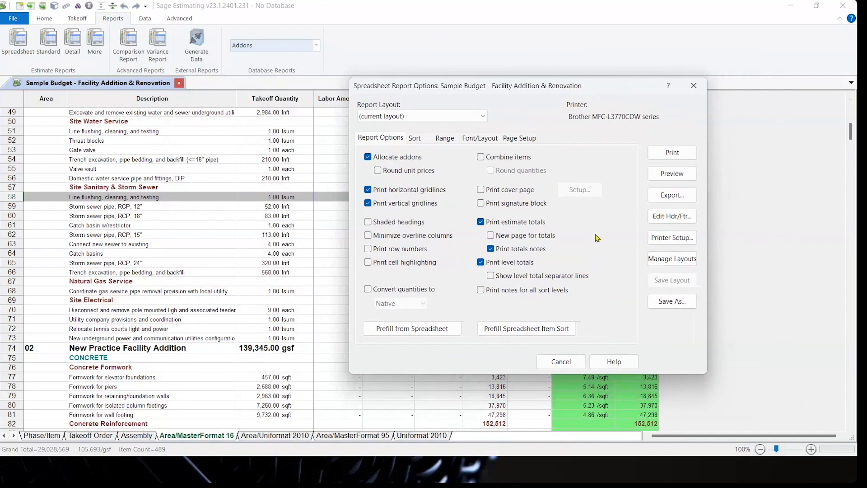
{"action": "left_click", "coordinate": [677, 175]}
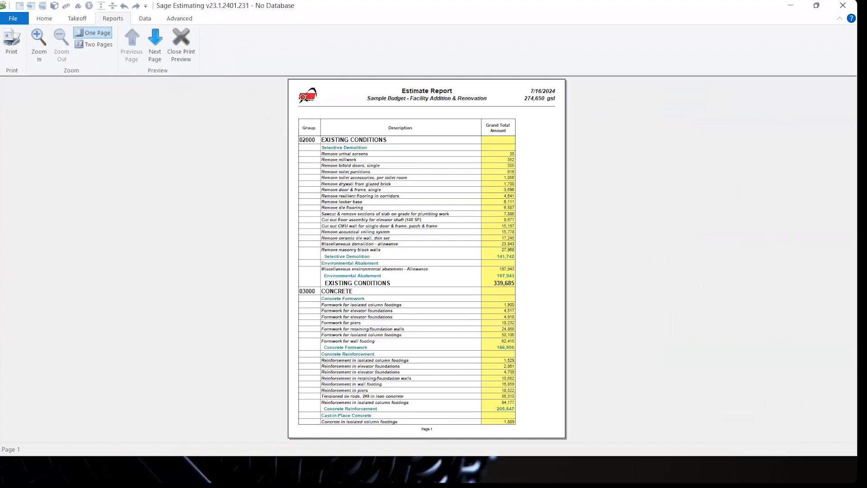
{"action": "left_click", "coordinate": [302, 93]}
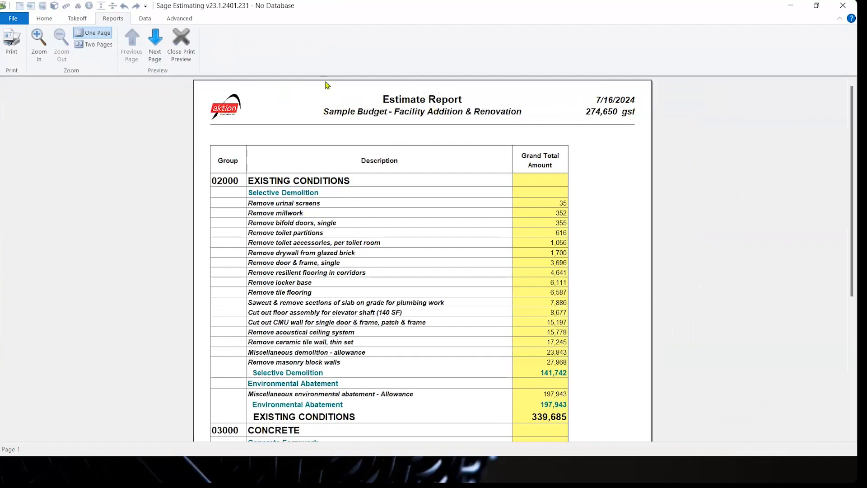
{"action": "left_click", "coordinate": [178, 51]}
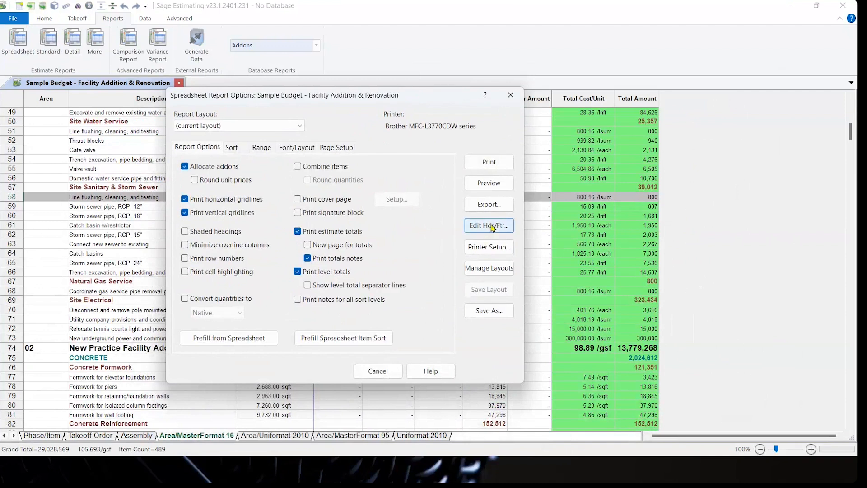
Edit the report header, selecting the empty cell below the logo and opening the list of insertable fields
{"action": "left_click", "coordinate": [492, 226]}
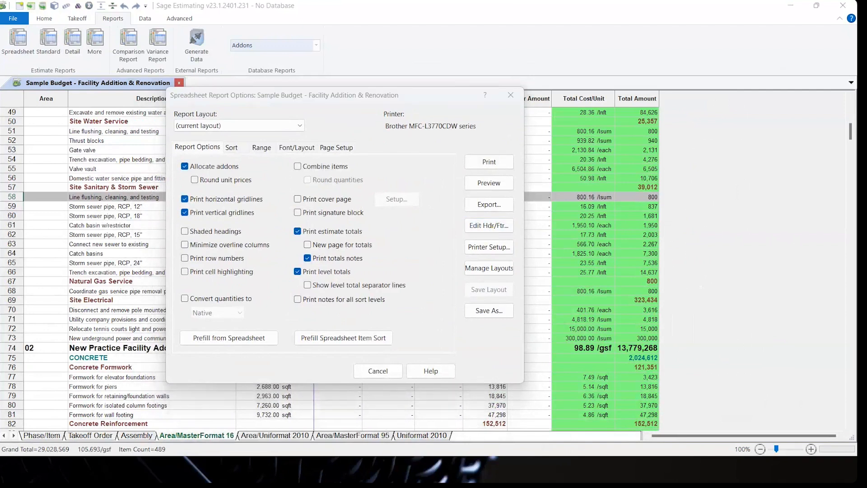
{"action": "left_click_drag", "start_coordinate": [824, 58], "coordinate": [220, 47]}
{"action": "left_click", "coordinate": [231, 283]}
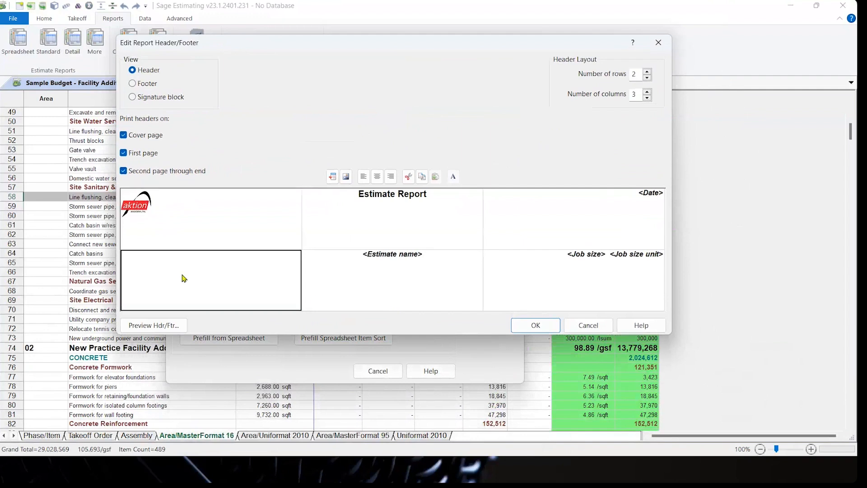
{"action": "left_click", "coordinate": [333, 177]}
{"action": "left_click_drag", "start_coordinate": [353, 77], "coordinate": [468, 88]}
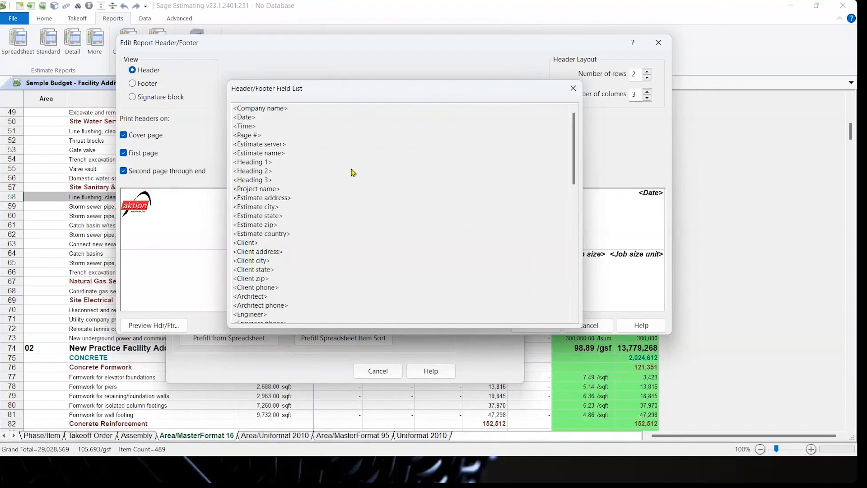
Review the available header and footer fields, including the estimate number, definable, bid winner and other bid fields
{"action": "scroll", "coordinate": [353, 172], "scroll_direction": "down", "scroll_amount": 7}
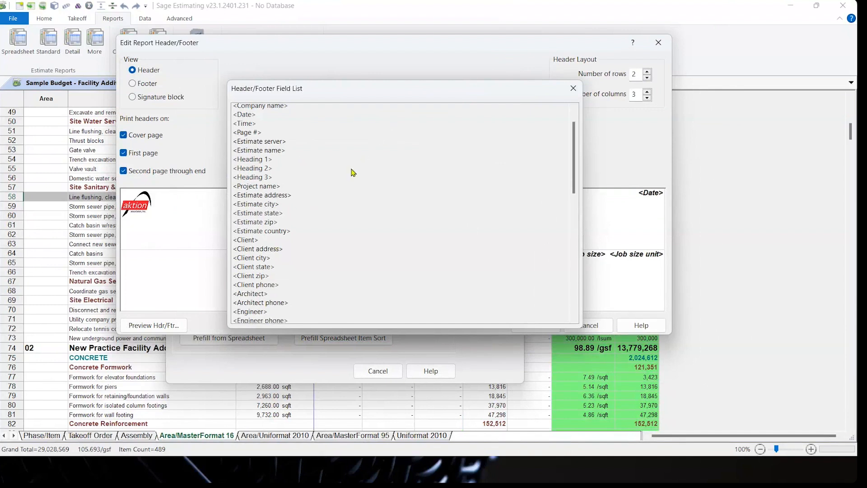
{"action": "scroll", "coordinate": [353, 172], "scroll_direction": "down", "scroll_amount": 6}
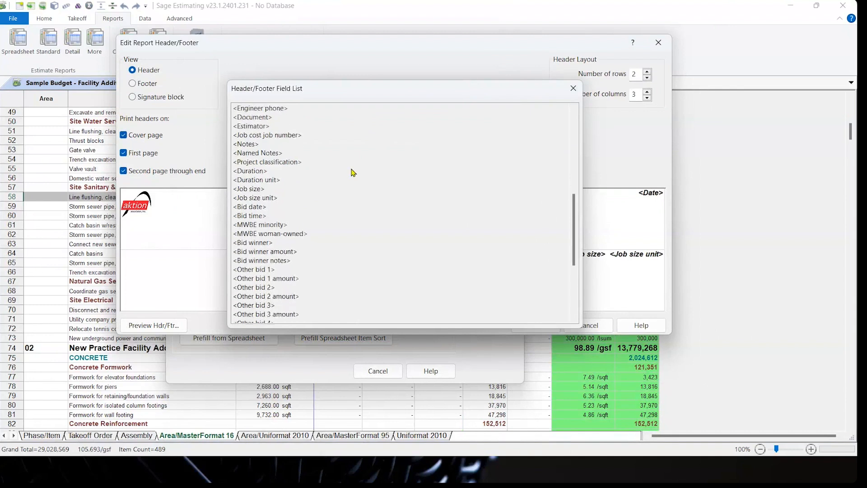
{"action": "scroll", "coordinate": [342, 176], "scroll_direction": "down", "scroll_amount": 2}
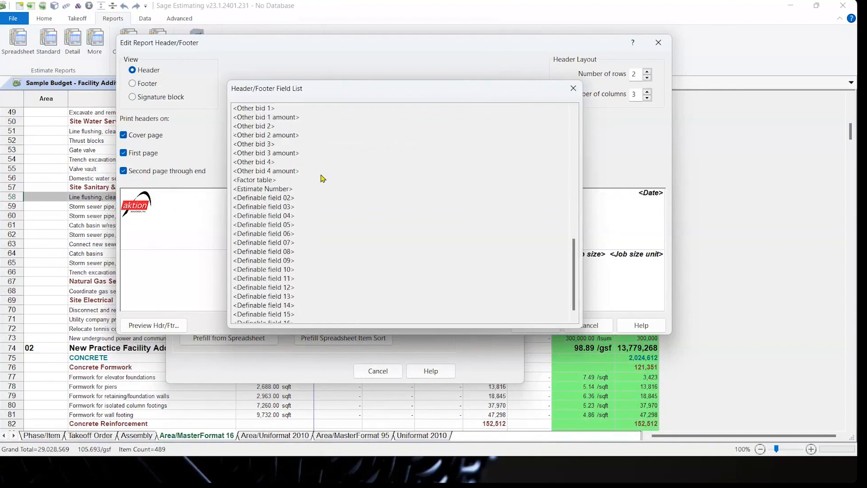
{"action": "left_click", "coordinate": [287, 191]}
{"action": "left_click", "coordinate": [283, 199]}
{"action": "left_click", "coordinate": [277, 207]}
{"action": "left_click", "coordinate": [275, 217]}
{"action": "left_click", "coordinate": [275, 224]}
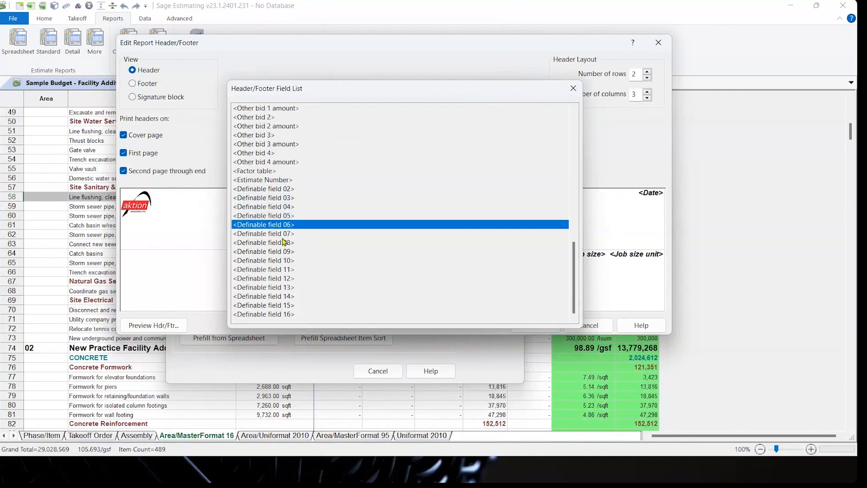
{"action": "left_click", "coordinate": [284, 242]}
{"action": "scroll", "coordinate": [343, 216], "scroll_direction": "up", "scroll_amount": 7}
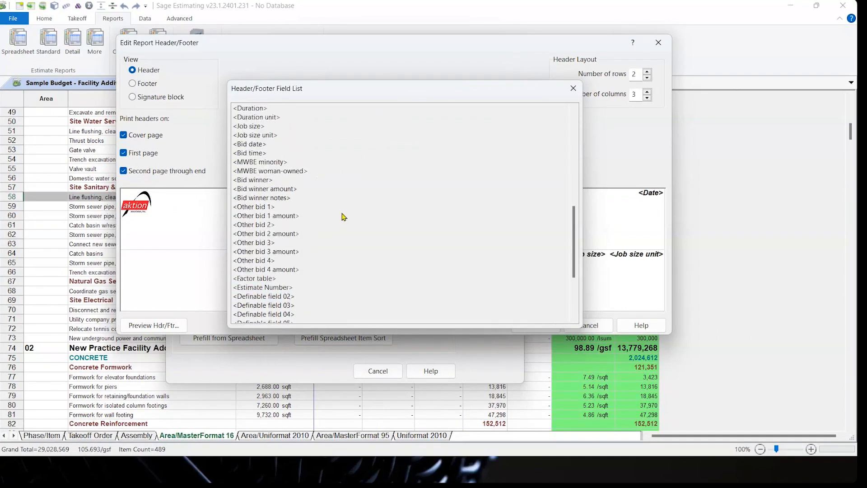
{"action": "left_click", "coordinate": [245, 207]}
{"action": "left_click", "coordinate": [245, 217]}
{"action": "left_click", "coordinate": [255, 189]}
{"action": "left_click", "coordinate": [252, 198]}
Insert the Estimate address field into the header cell below the logo
{"action": "scroll", "coordinate": [278, 185], "scroll_direction": "up", "scroll_amount": 7}
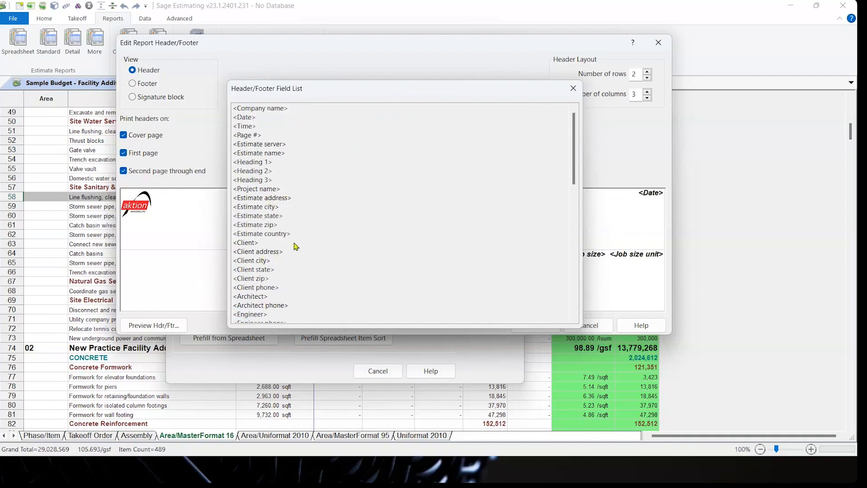
{"action": "double_click", "coordinate": [269, 199]}
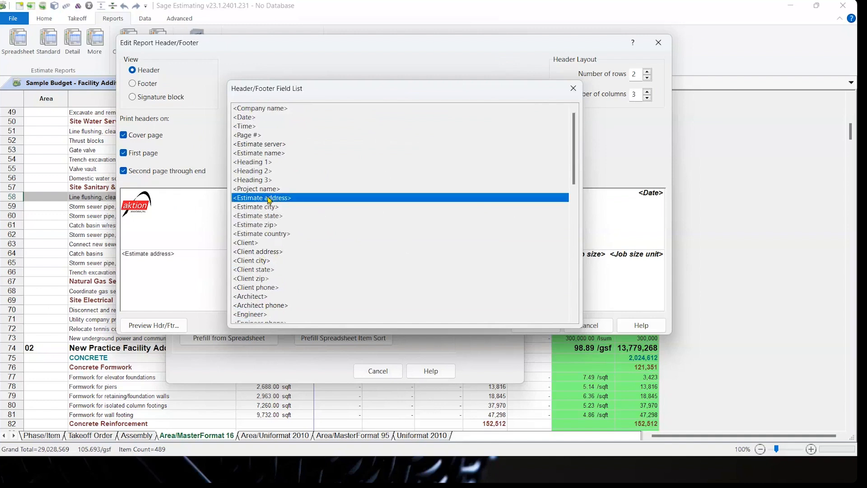
Add the Estimate city, Estimate state and Estimate zip fields after the address in the header cell below the logo
{"action": "double_click", "coordinate": [265, 216]}
{"action": "left_click", "coordinate": [264, 226]}
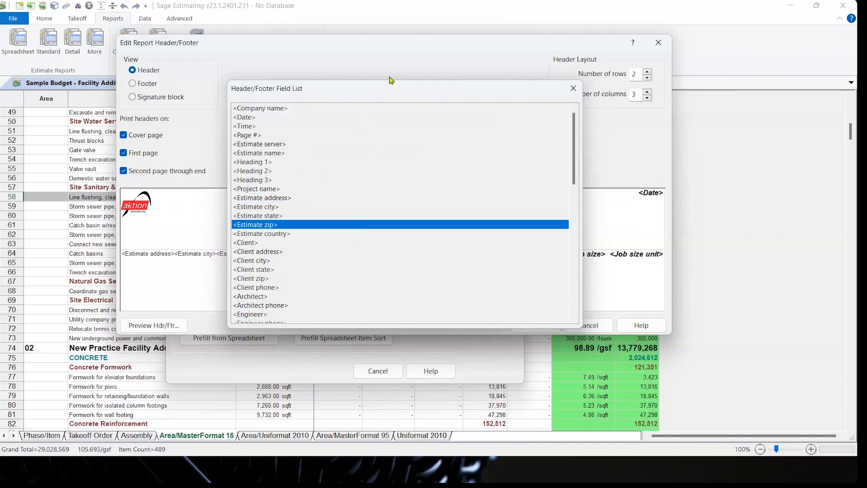
{"action": "left_click_drag", "start_coordinate": [384, 91], "coordinate": [609, 91]}
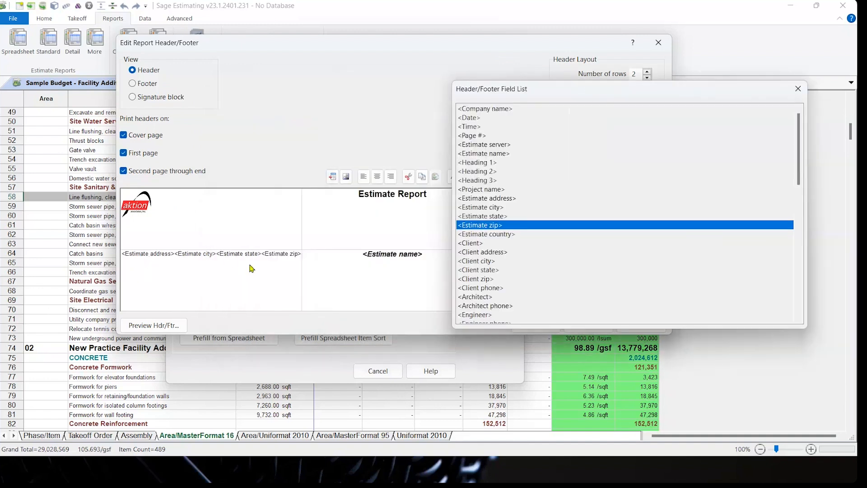
{"action": "left_click", "coordinate": [187, 267]}
{"action": "left_click", "coordinate": [173, 253]}
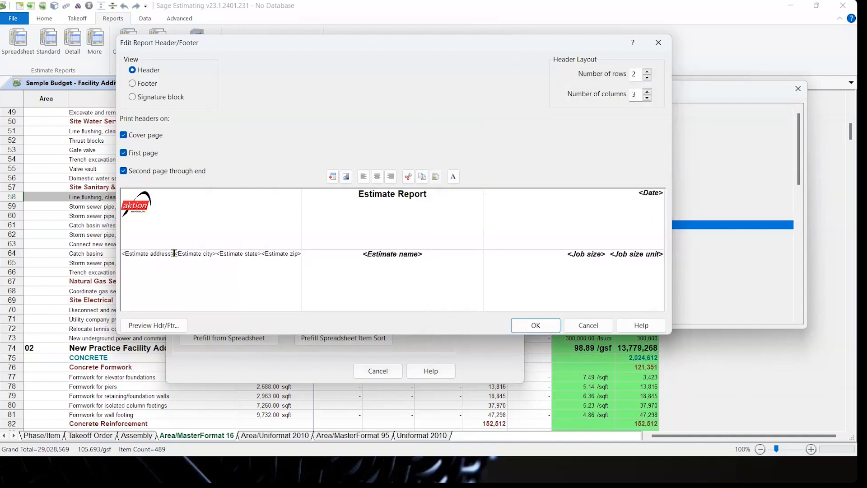
{"action": "key", "text": "Tab"}
{"action": "left_click", "coordinate": [215, 264]}
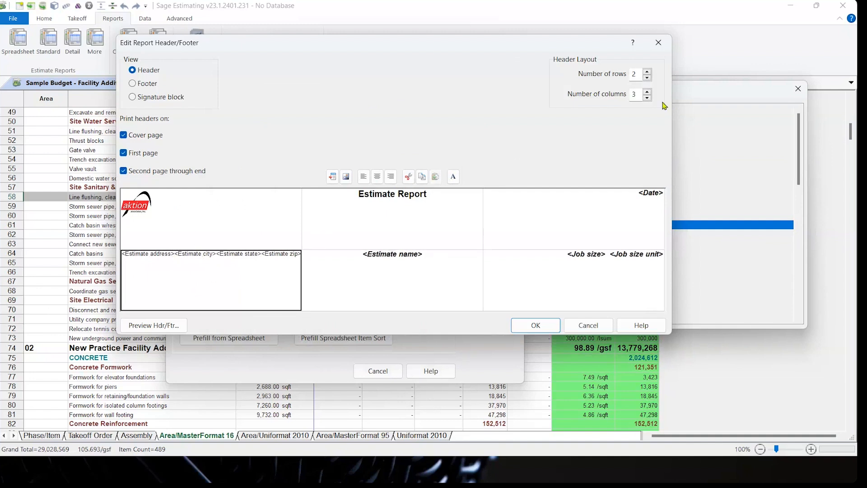
Try a five-column header layout, inspect the address cell, and reduce the layout to three columns
{"action": "left_click", "coordinate": [650, 93]}
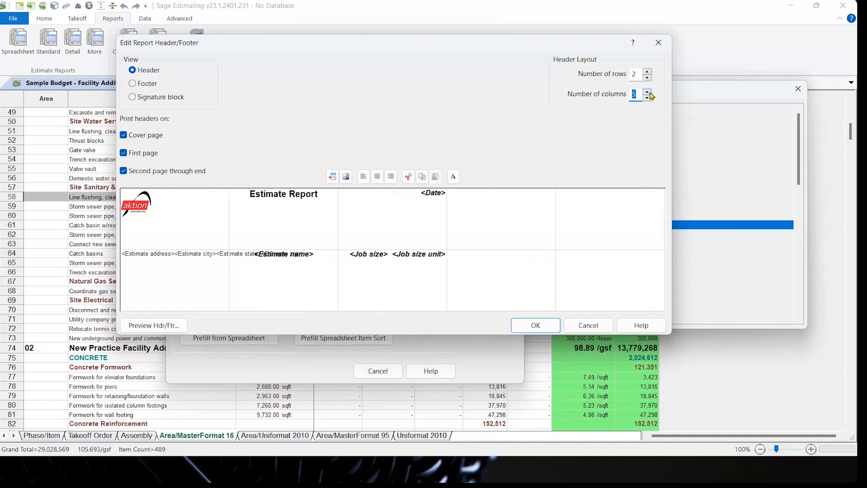
{"action": "left_click", "coordinate": [149, 268]}
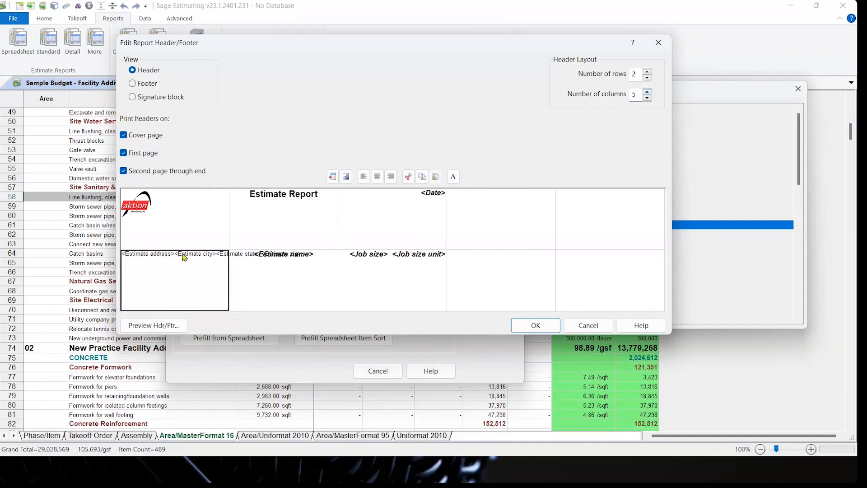
{"action": "left_click", "coordinate": [650, 98]}
{"action": "left_click", "coordinate": [650, 98]}
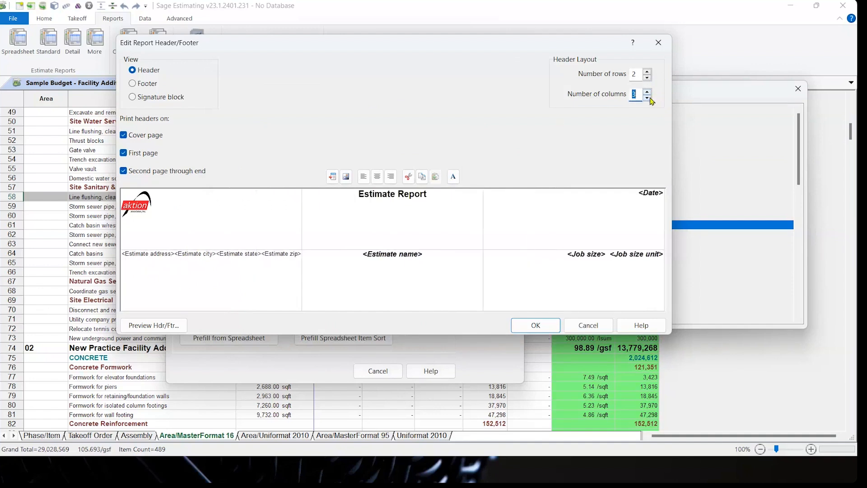
Try a four-row header layout, check the logo cell, and reduce the layout to three rows
{"action": "left_click", "coordinate": [648, 74]}
{"action": "left_click", "coordinate": [648, 73]}
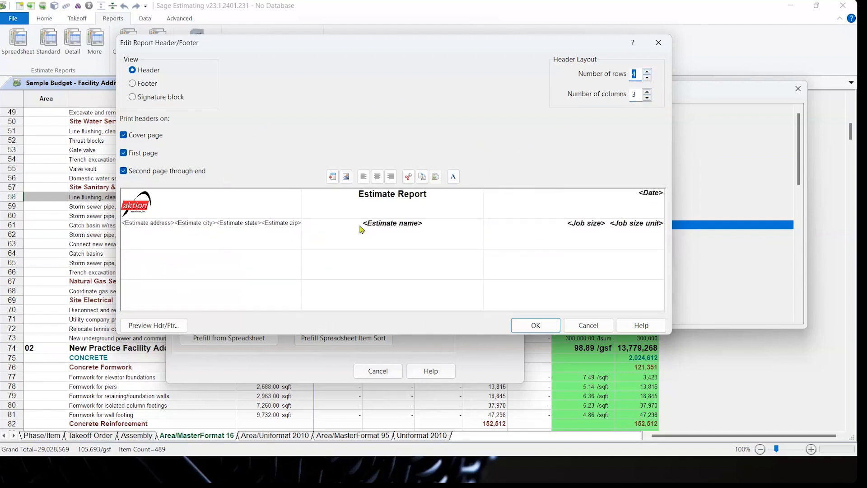
{"action": "left_click", "coordinate": [150, 196]}
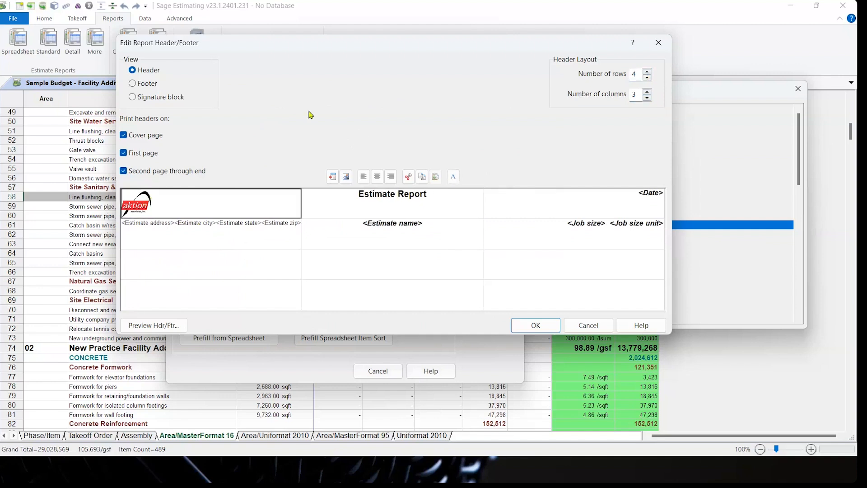
{"action": "left_click", "coordinate": [647, 78]}
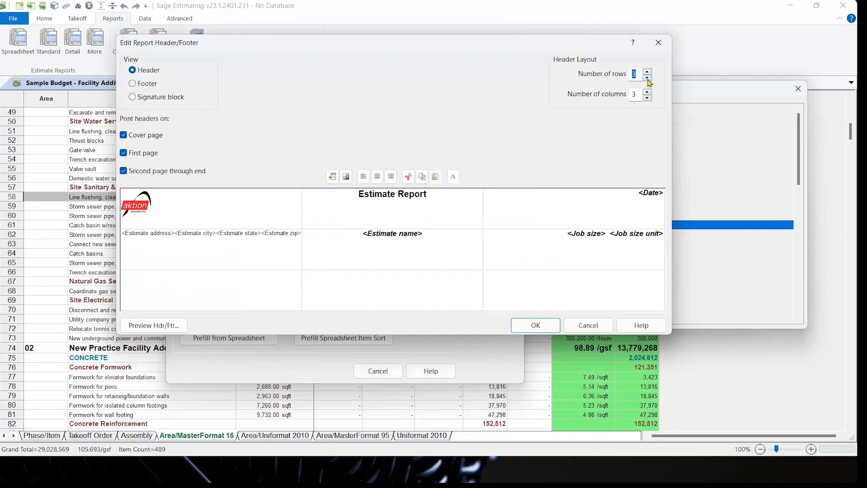
Try a single-column header layout and increase the number of columns again
{"action": "left_click", "coordinate": [647, 98]}
{"action": "left_click", "coordinate": [647, 98]}
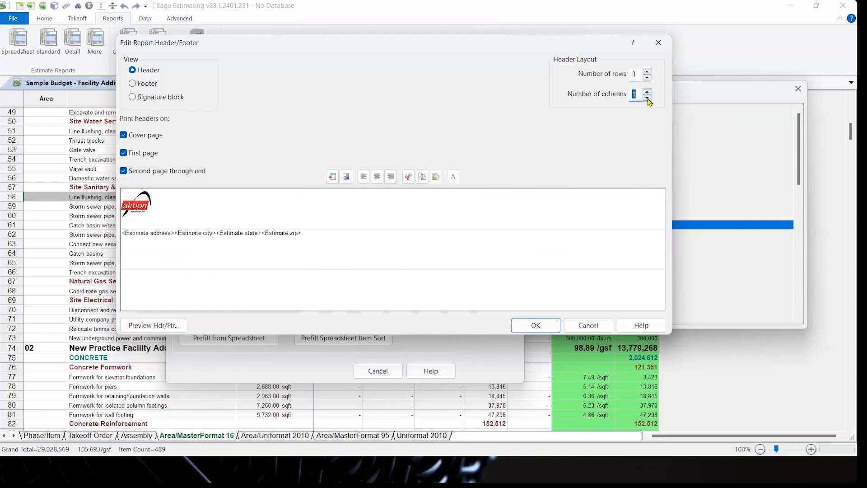
{"action": "left_click", "coordinate": [647, 92]}
{"action": "left_click", "coordinate": [647, 91]}
{"action": "left_click", "coordinate": [647, 91]}
Discard the header edits and close the Spreadsheet report options without keeping the changes, returning to the estimate
{"action": "left_click", "coordinate": [599, 329]}
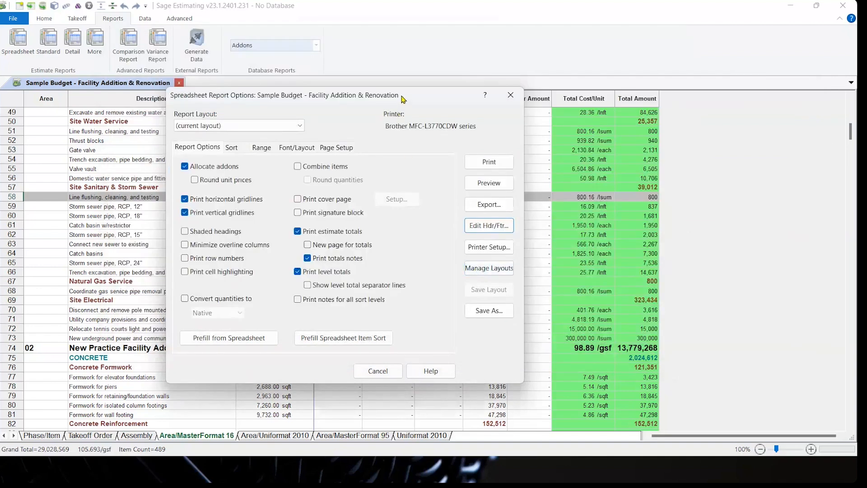
{"action": "left_click_drag", "start_coordinate": [403, 98], "coordinate": [449, 94]}
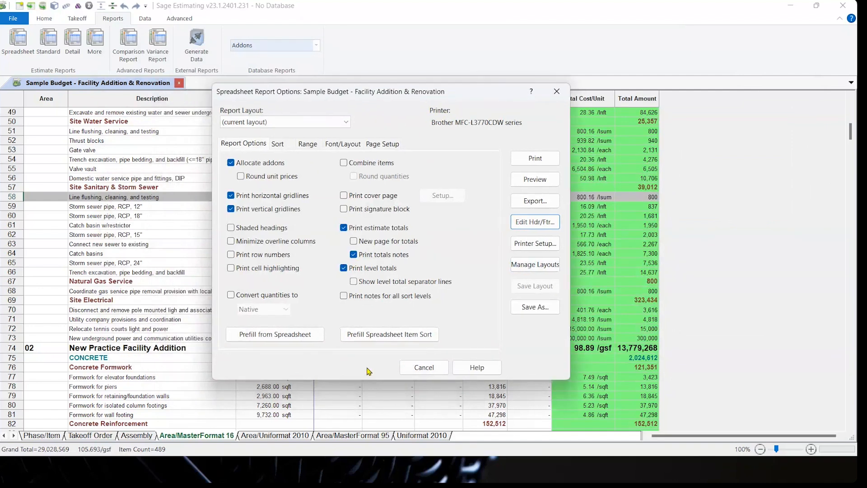
{"action": "left_click", "coordinate": [413, 368]}
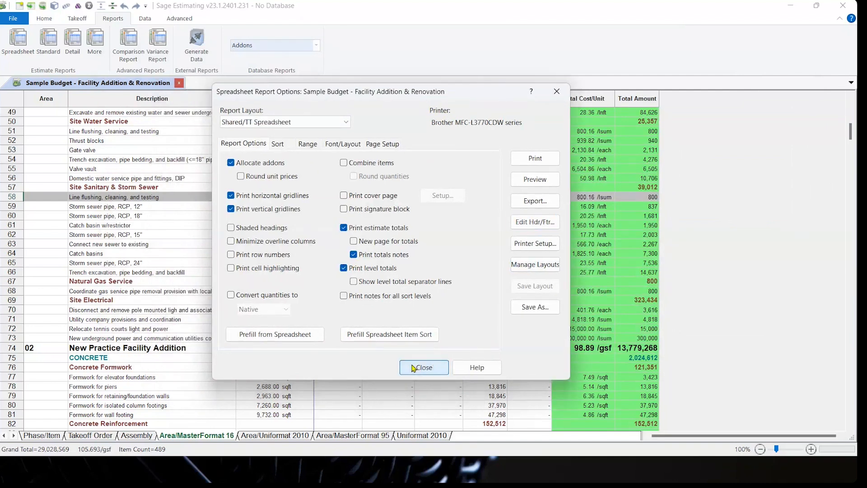
{"action": "left_click", "coordinate": [413, 368]}
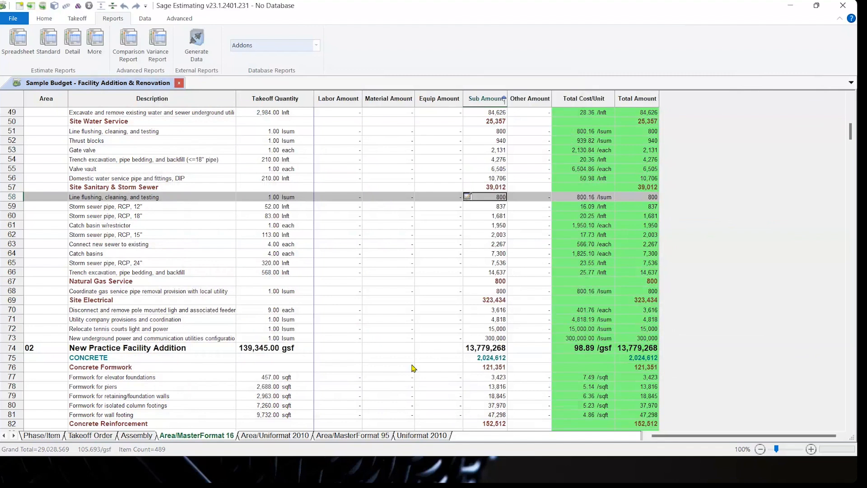
{"action": "left_click", "coordinate": [56, 19]}
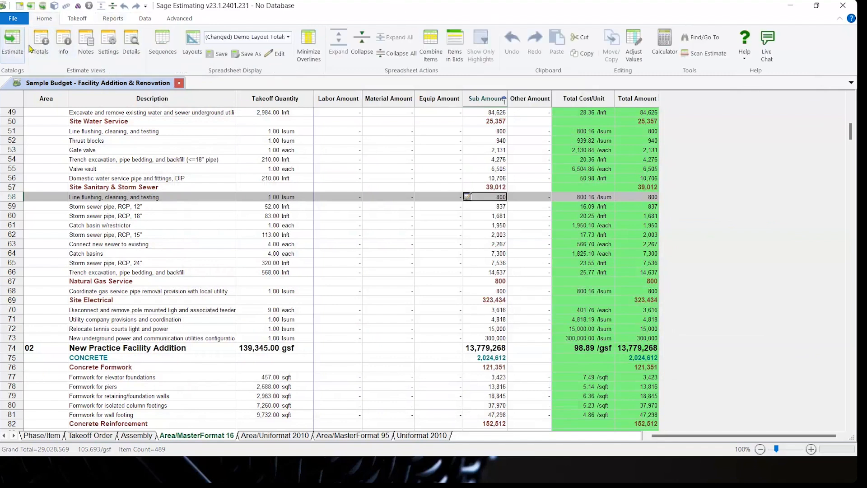